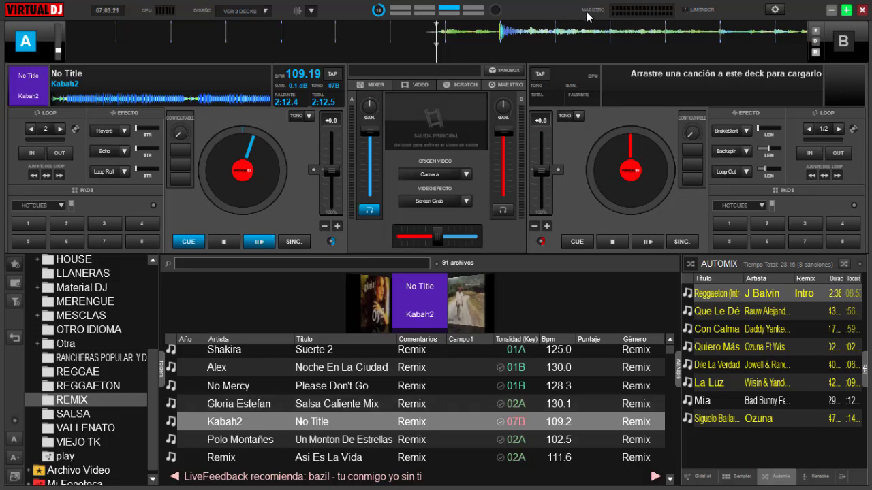
Open the floating video output window, play deck A's track briefly to check it, and move the window clear of the song list.
click(437, 117)
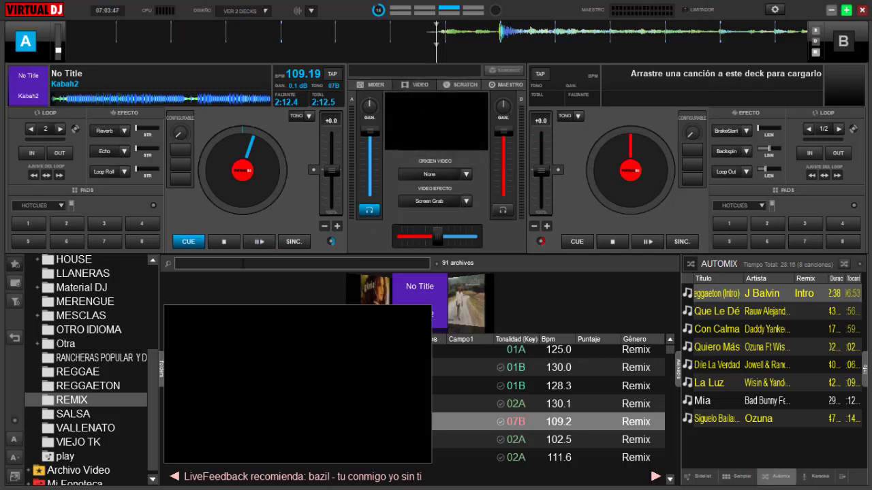
click(260, 242)
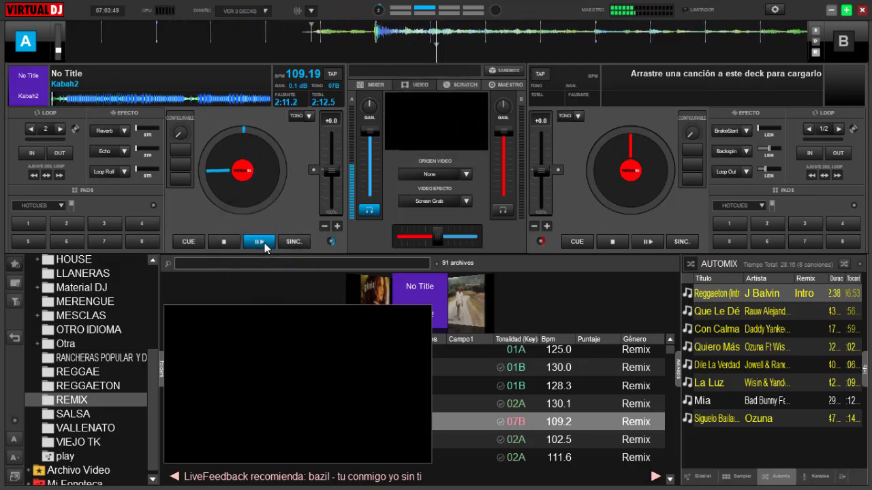
click(225, 242)
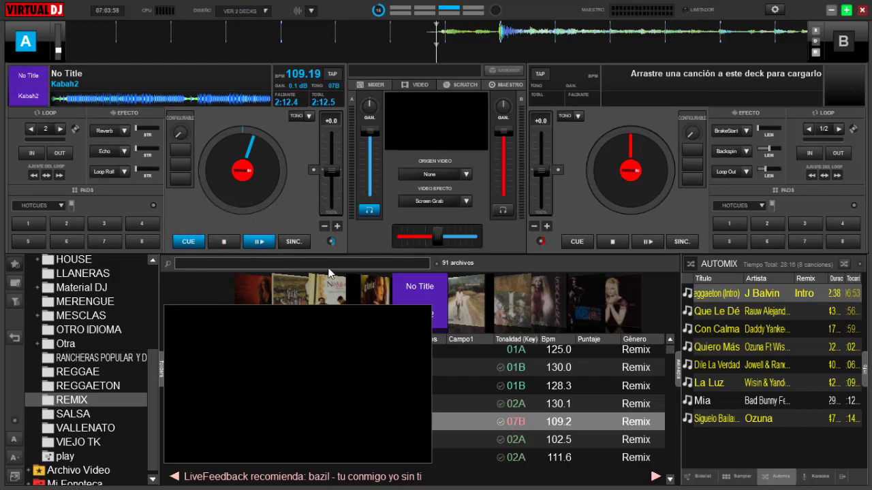
drag(272, 331, 367, 116)
drag(304, 234, 333, 217)
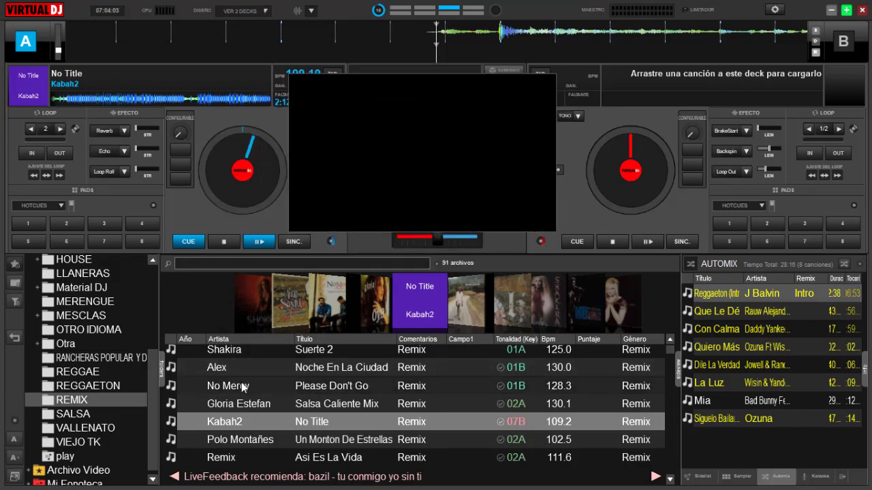
Open the Kabah2 song "No Title" in the video editor and close the floating video output window covering it.
right_click(238, 422)
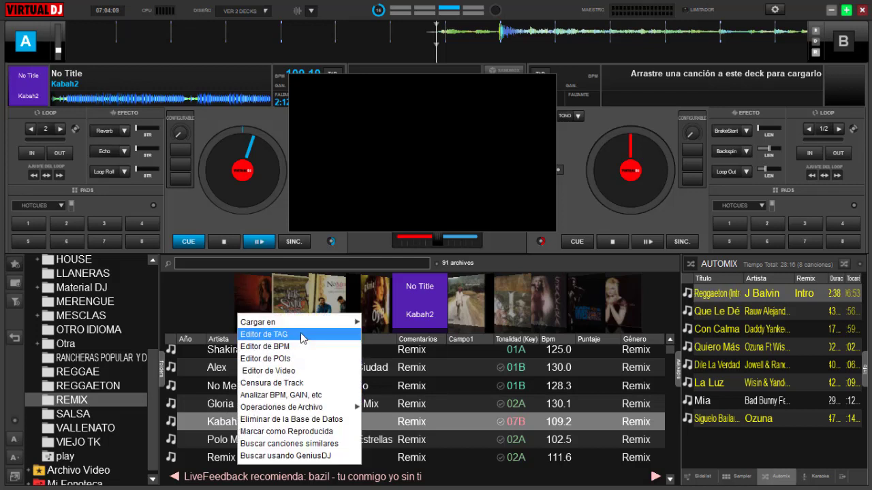
mouse_move(303, 326)
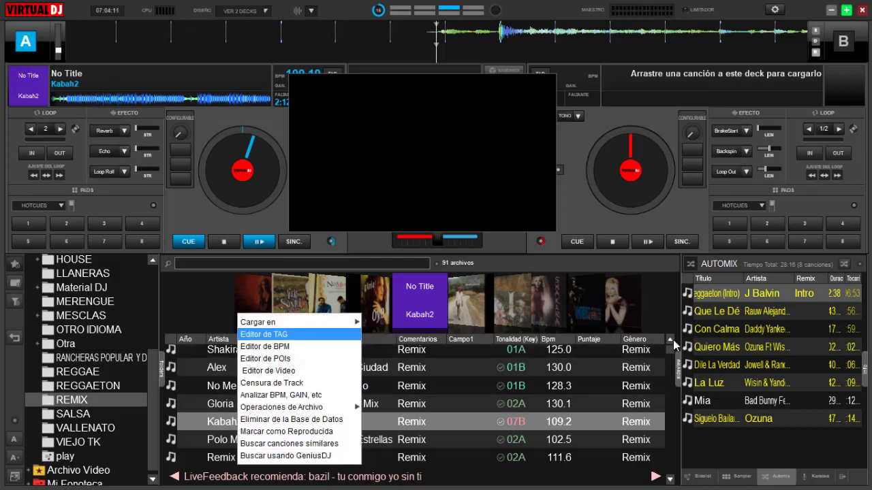
scroll(671, 480, down, 1)
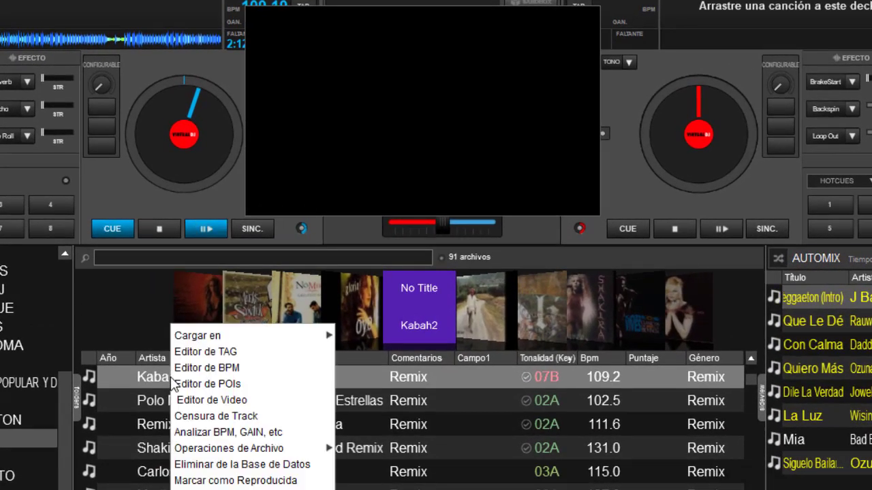
right_click(170, 376)
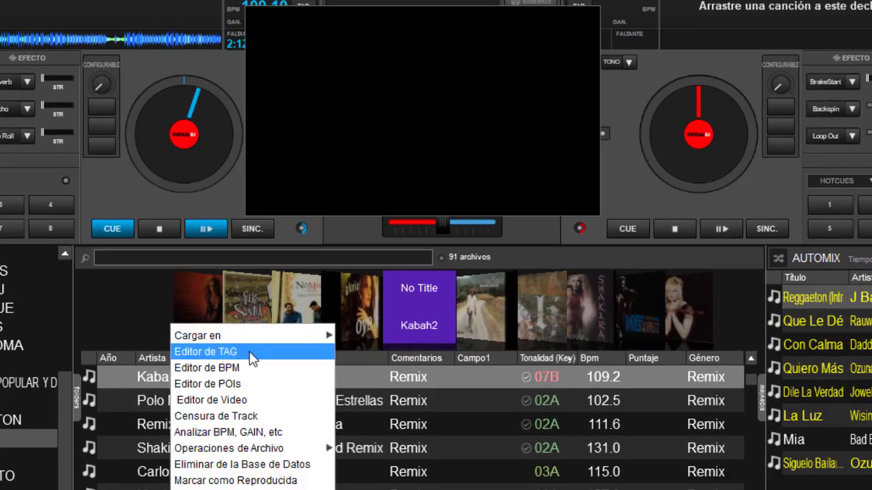
click(249, 401)
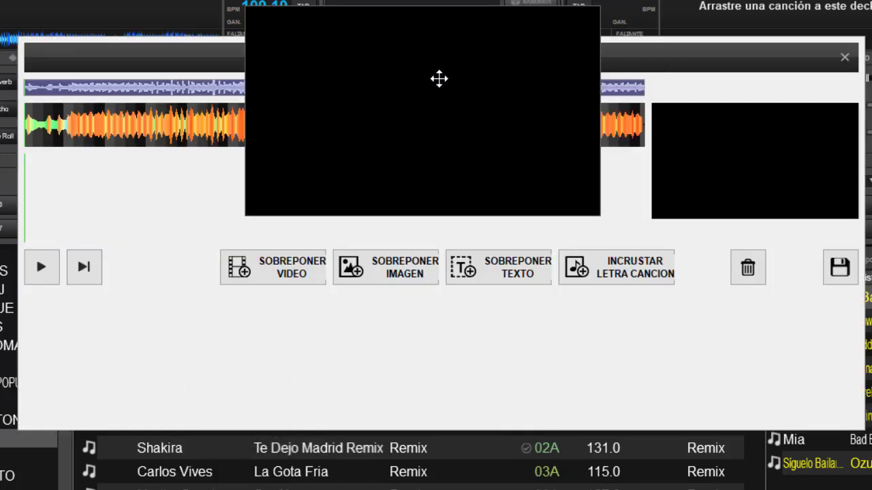
right_click(439, 79)
click(481, 143)
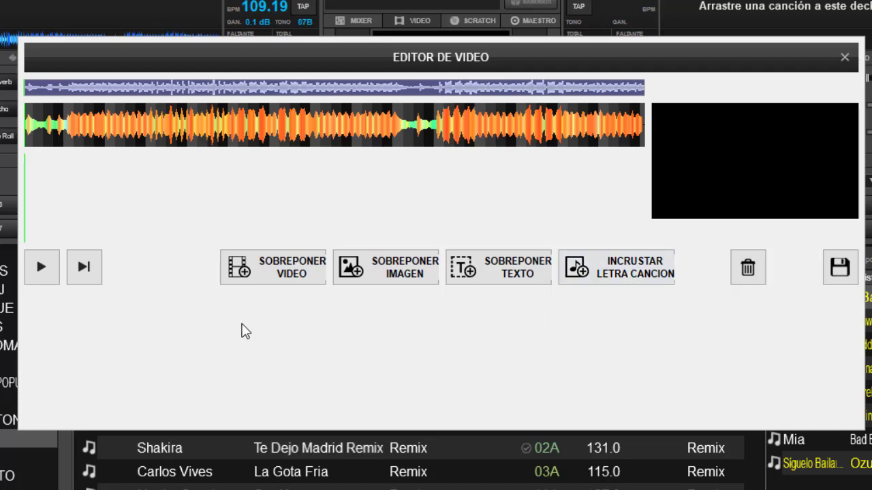
Overlay the video "(e)motion.trouble (loop)" on the track, from Archivo Video > video loop on drive DOCUMENTOS (E:).
click(295, 274)
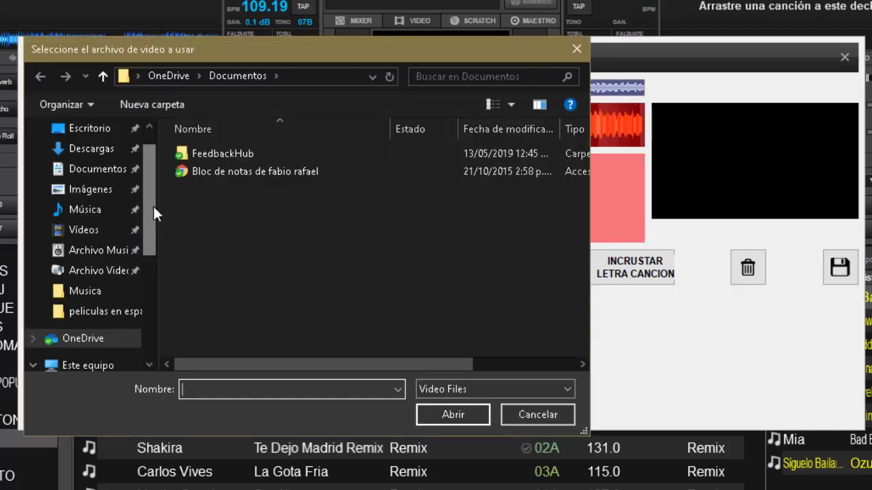
drag(149, 208, 145, 314)
click(96, 320)
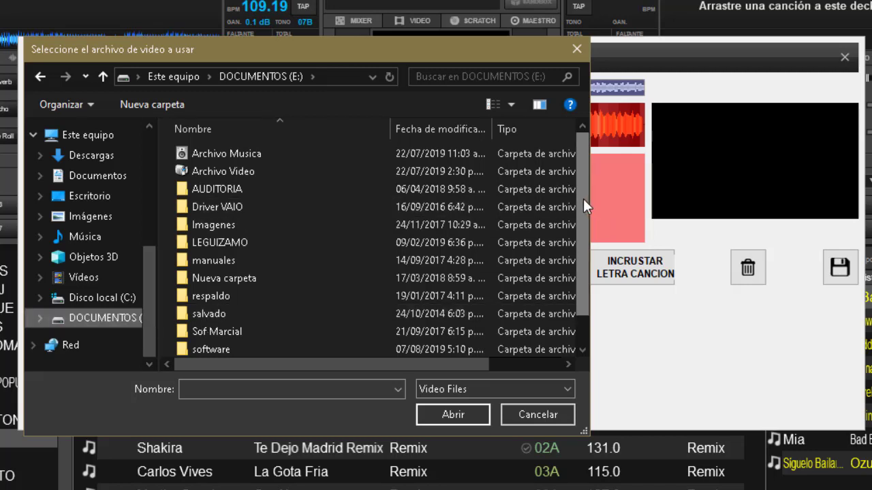
drag(583, 198, 582, 252)
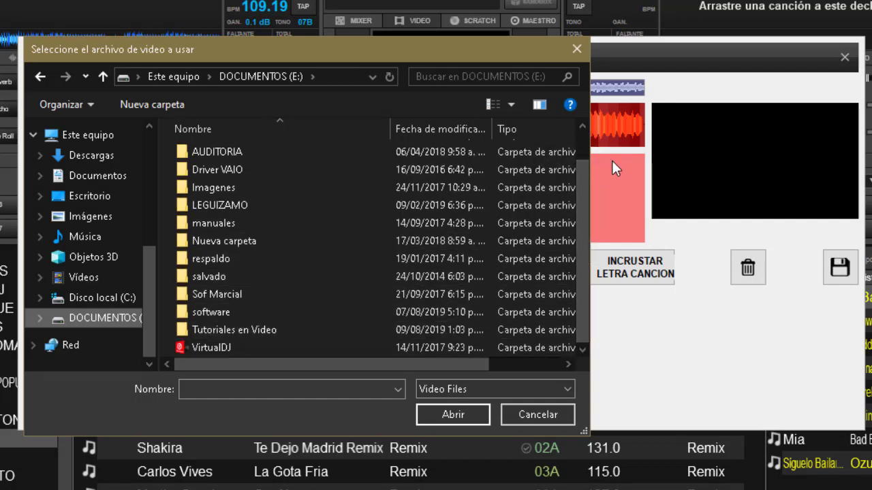
click(584, 144)
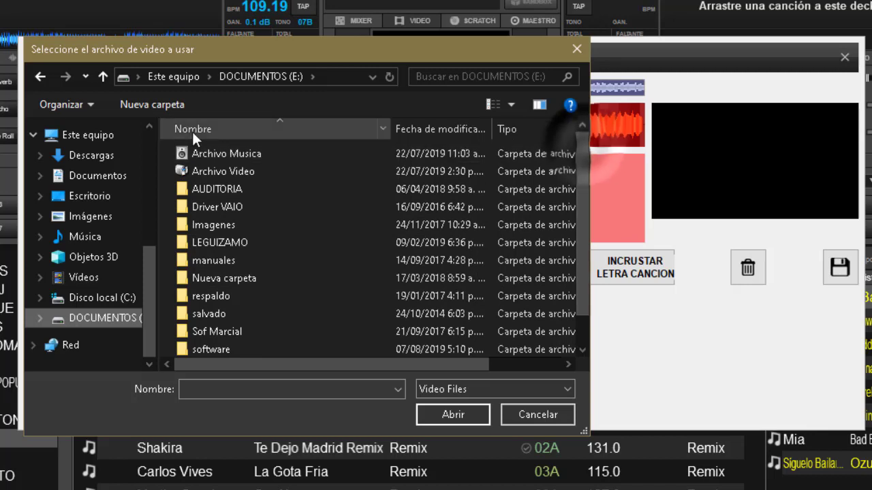
double_click(213, 171)
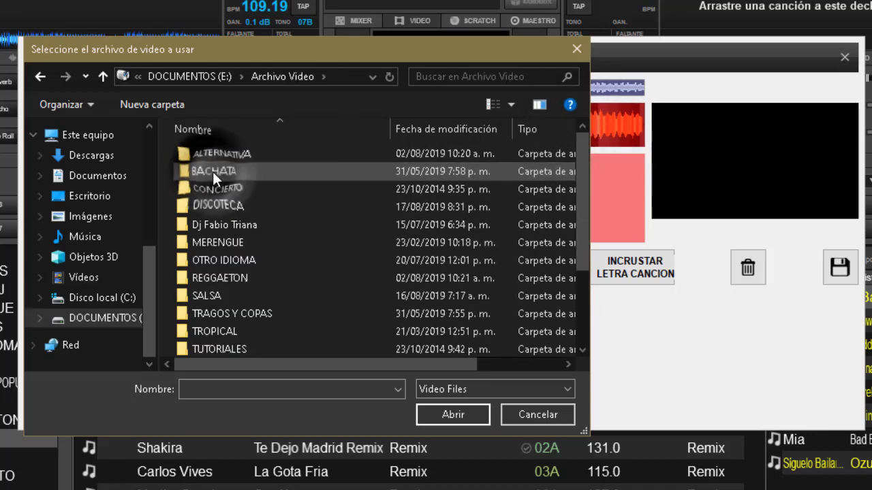
drag(582, 172, 579, 259)
double_click(208, 294)
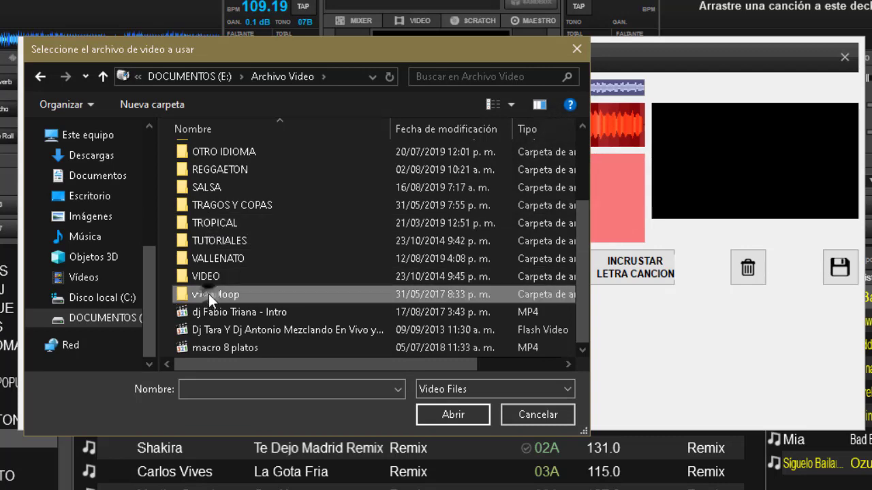
click(209, 182)
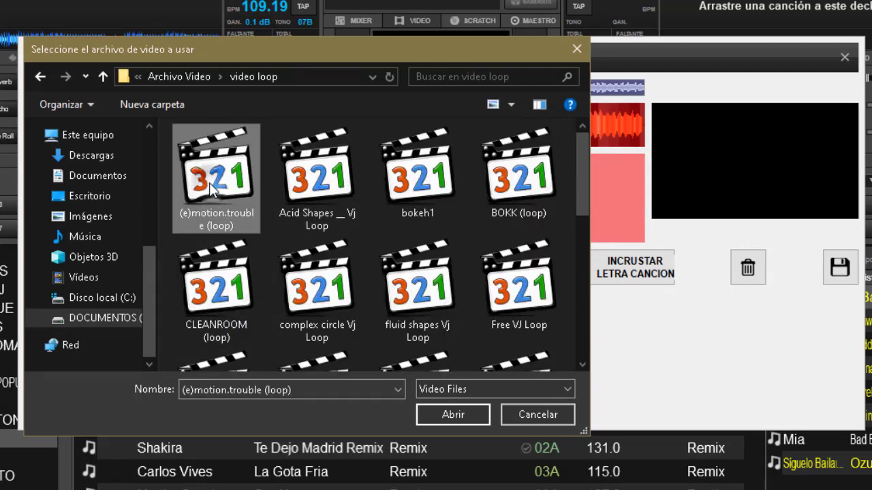
click(462, 413)
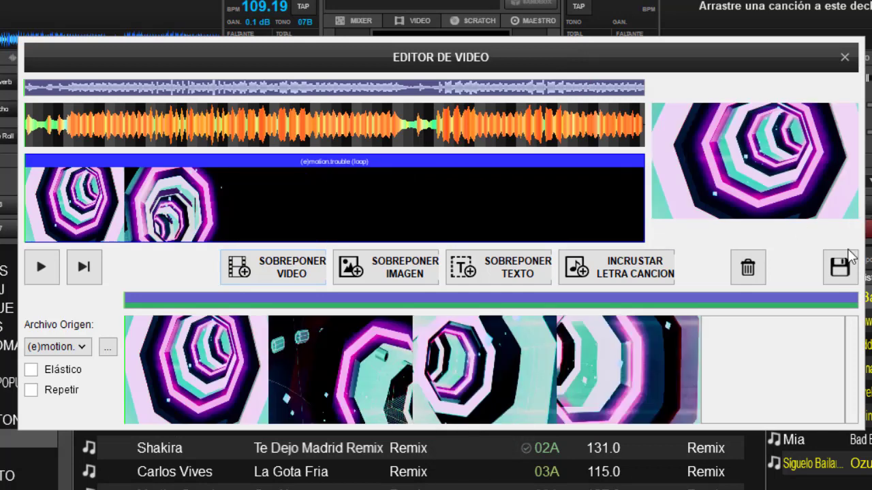
Save the edit as "Kabah2 - No Title.vdjedit" with the title "No Title (video edit)" and play it briefly on deck A.
click(841, 267)
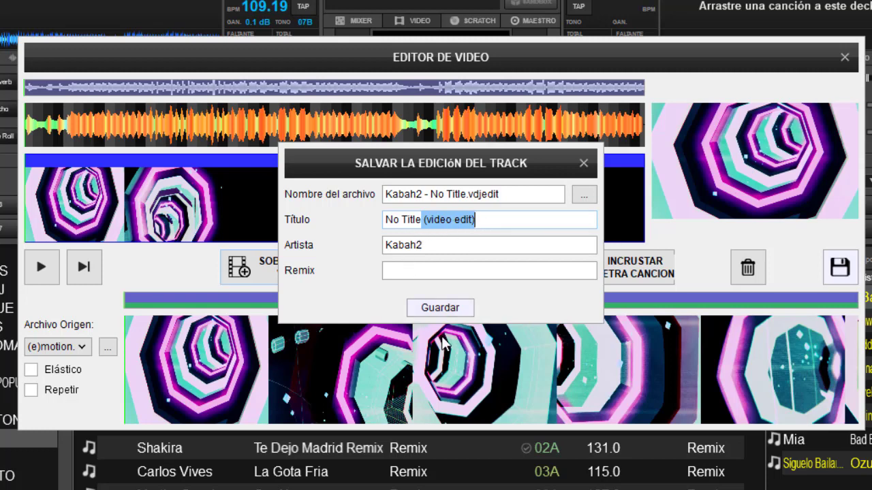
click(448, 308)
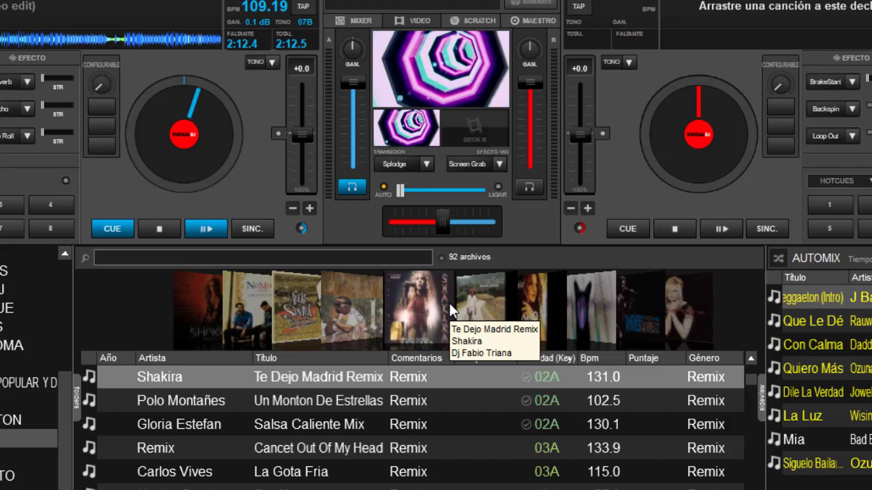
click(208, 230)
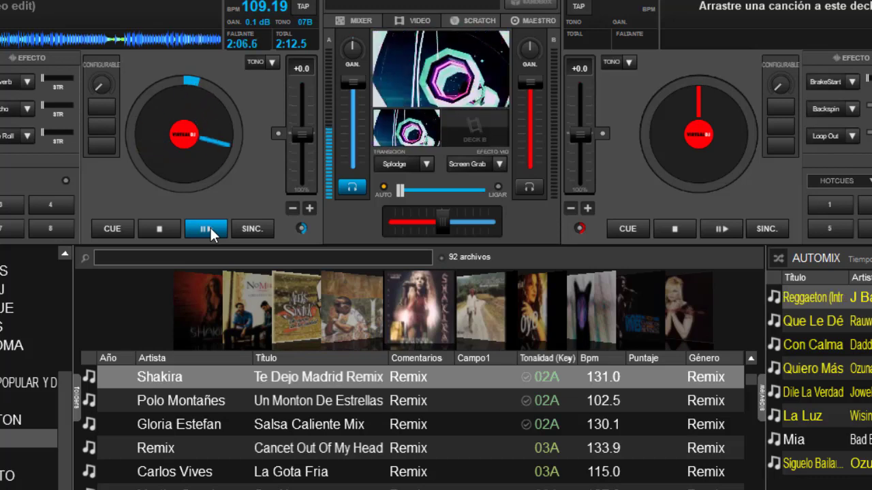
click(160, 229)
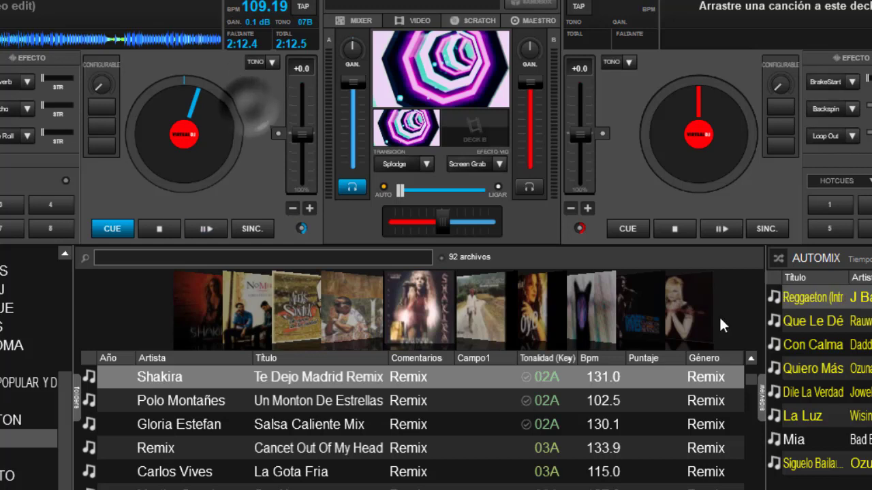
Search the songs for "no title" and open Kabah2's "No Title (video edit)" in the video editor.
text(no title)
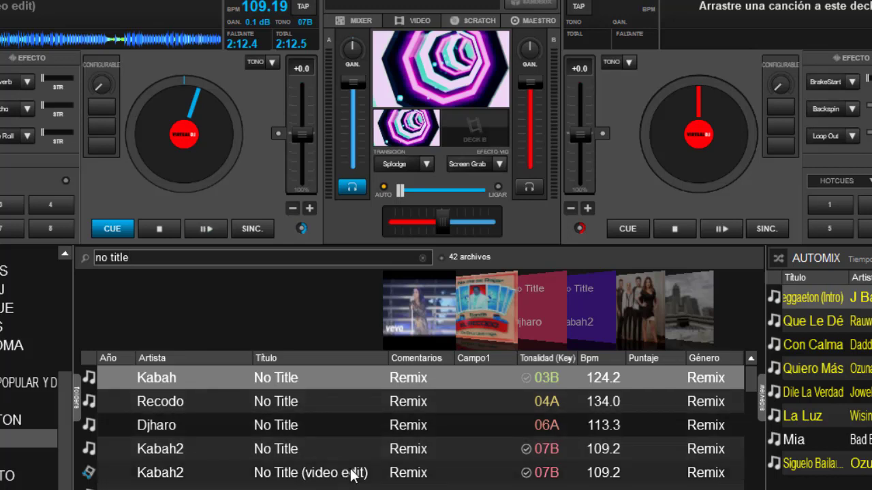
click(153, 472)
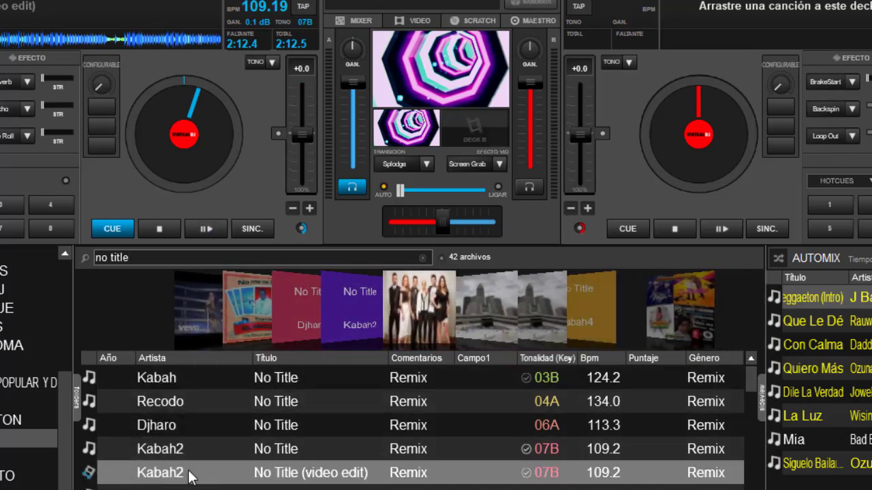
right_click(266, 479)
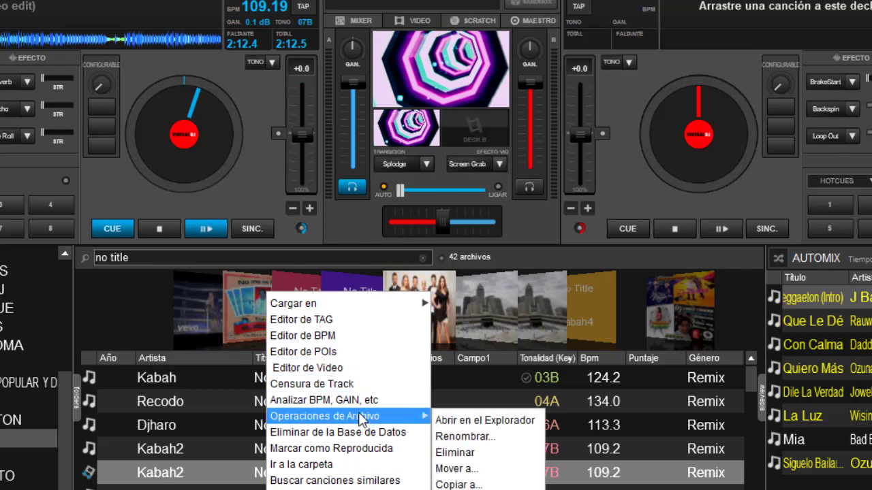
click(361, 375)
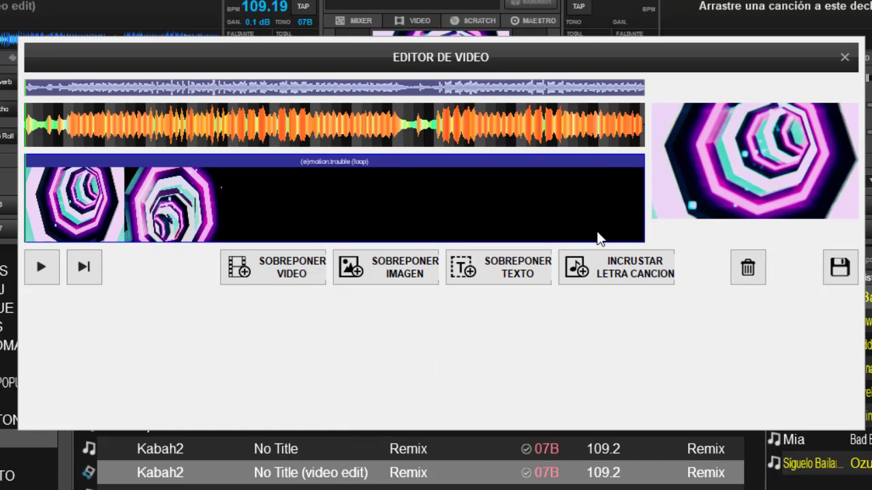
Delete the "(e)motion.trouble (loop)" video overlay from the track's timeline.
click(395, 163)
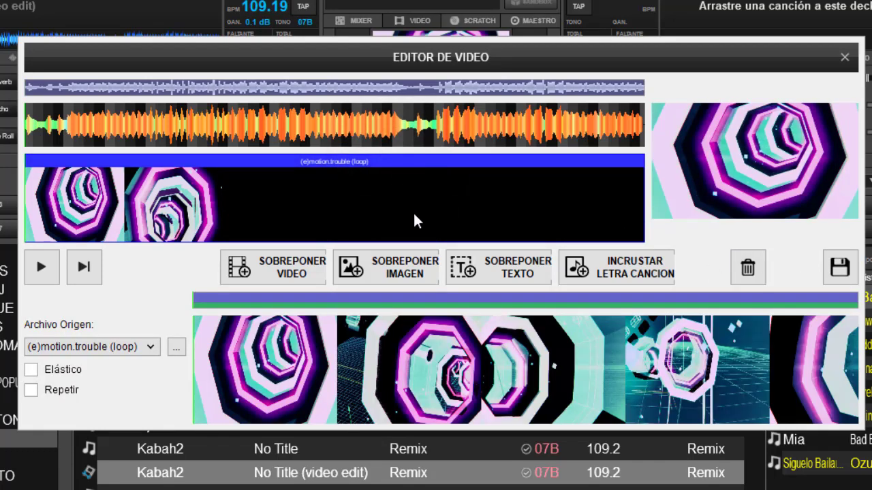
click(749, 267)
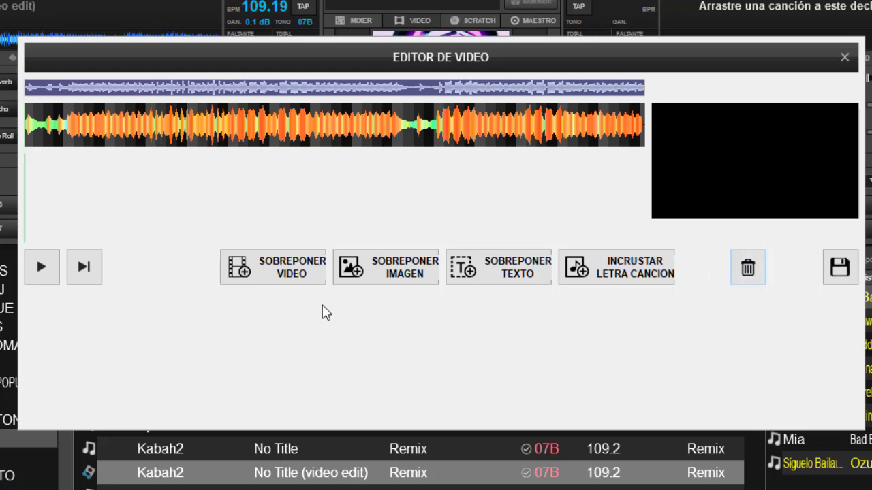
Start an image overlay on the track and browse to the Imágenes folder.
click(411, 272)
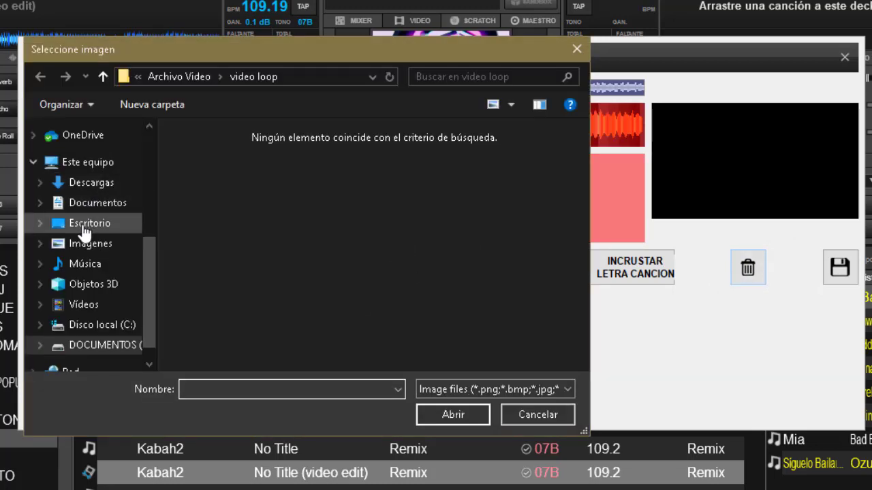
click(100, 246)
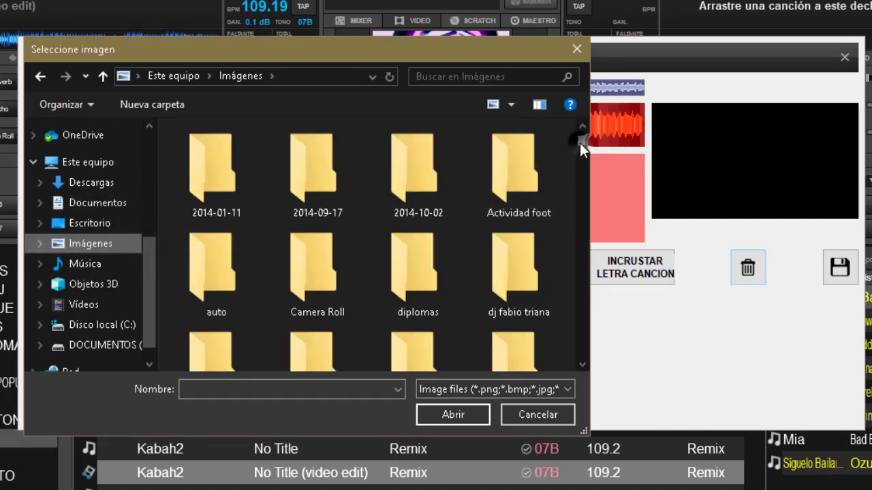
double_click(524, 262)
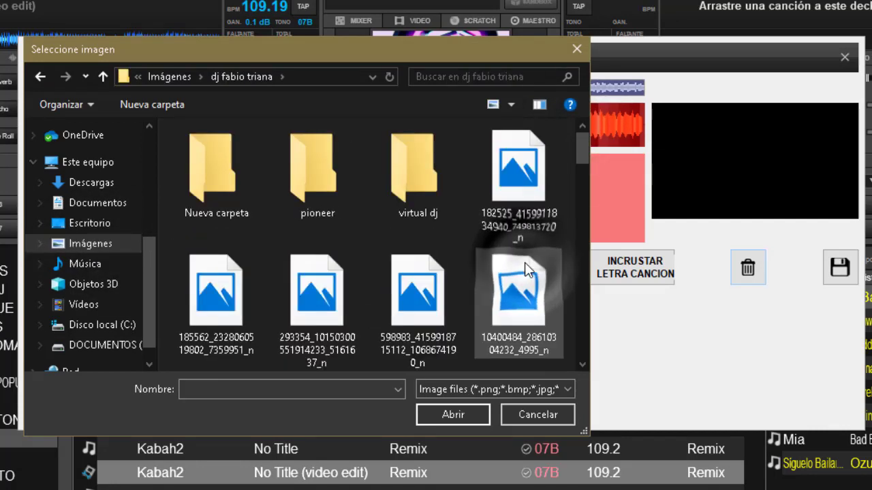
drag(581, 152, 586, 336)
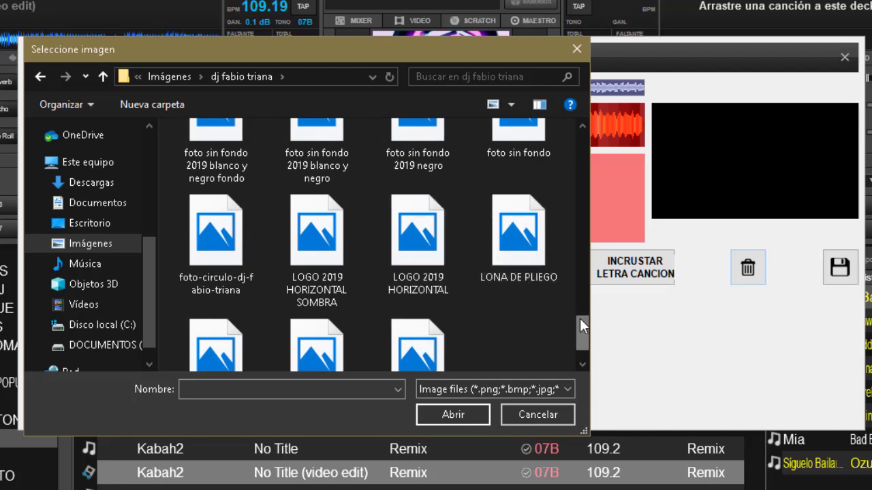
drag(581, 327, 576, 121)
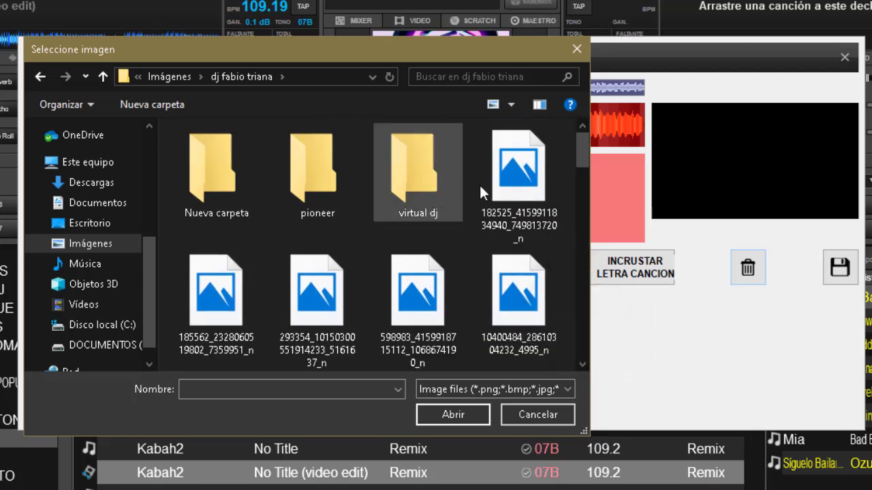
drag(582, 154, 582, 157)
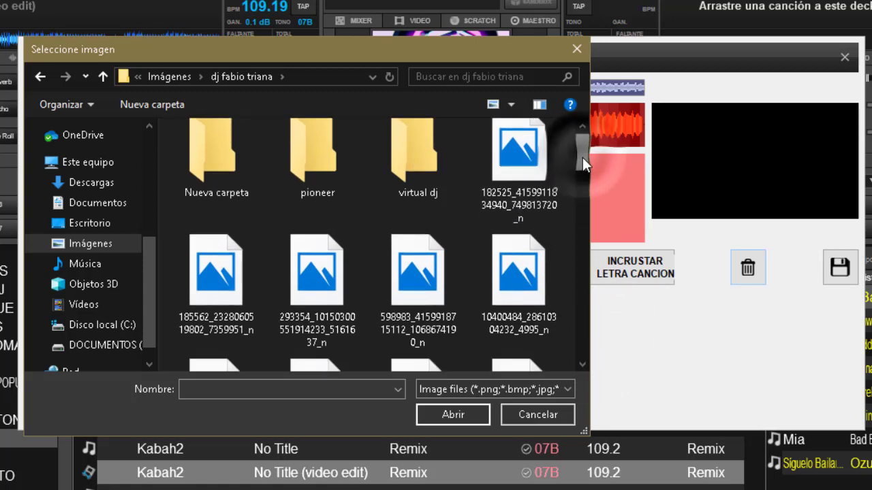
double_click(420, 155)
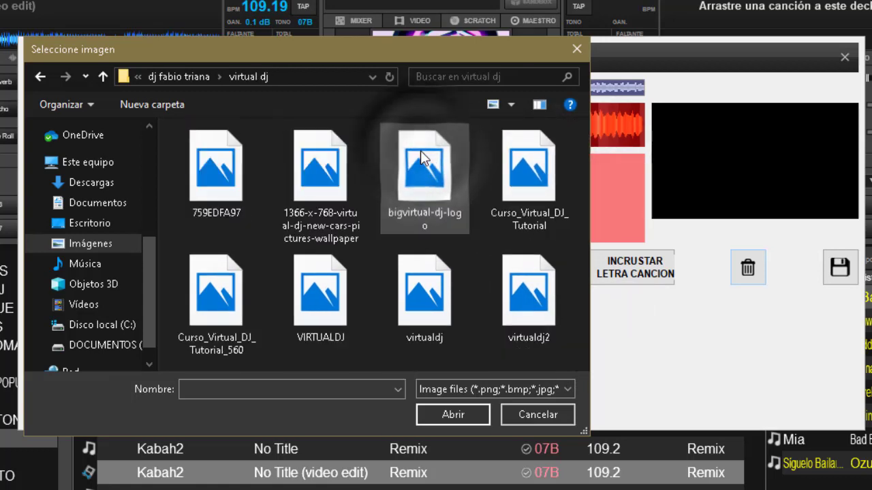
click(40, 77)
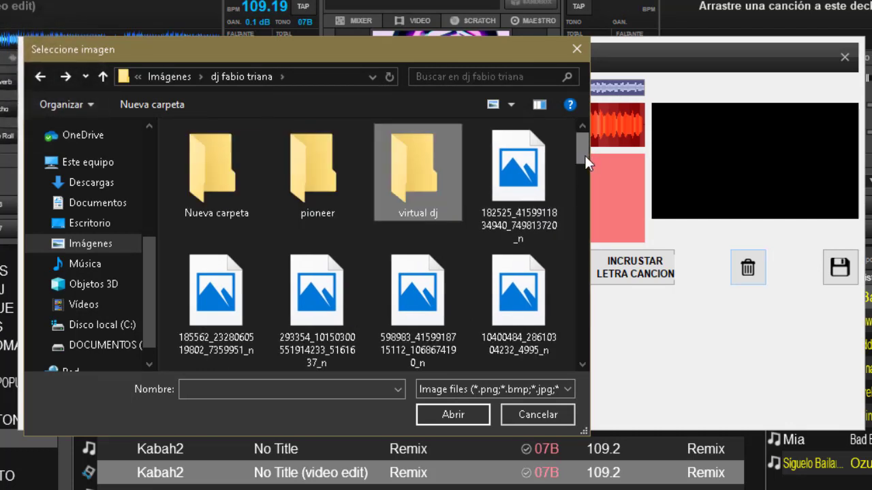
click(103, 78)
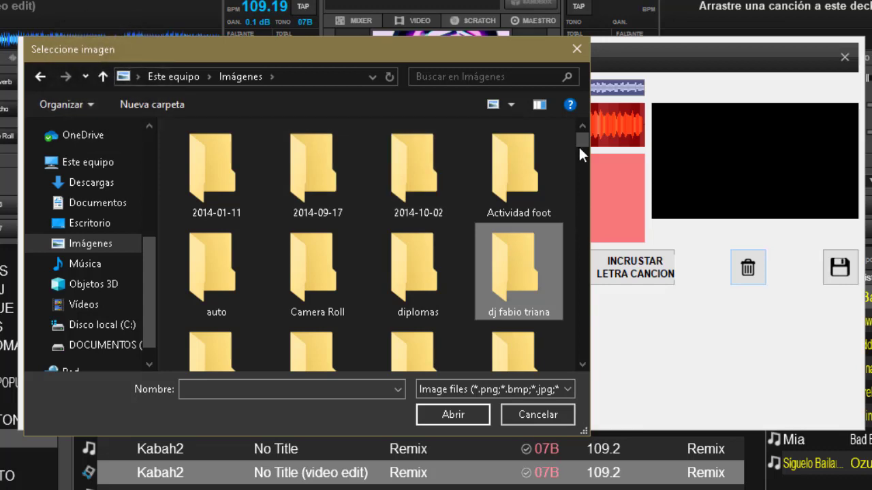
Overlay the image "Copia_de_seguridad_de_logo dj 2018" on the track, from the "video logo" subfolder of the DJ's logos folder in Imágenes.
scroll(580, 143, down, 1)
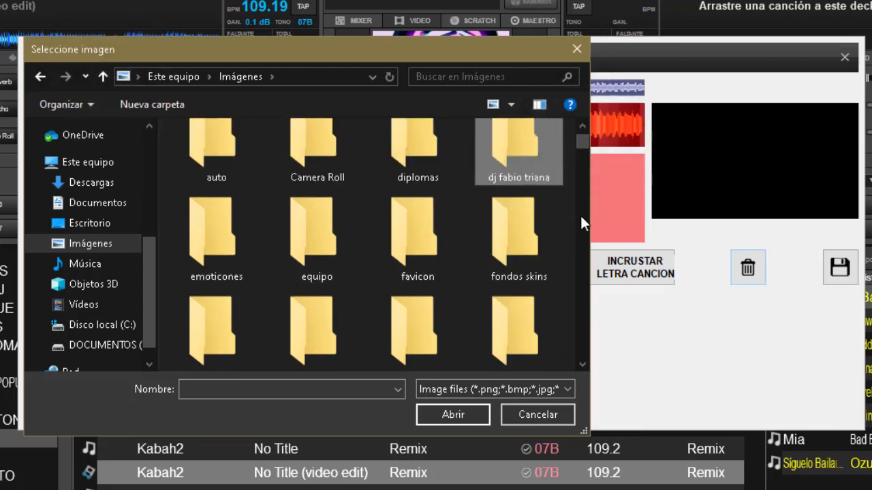
click(583, 364)
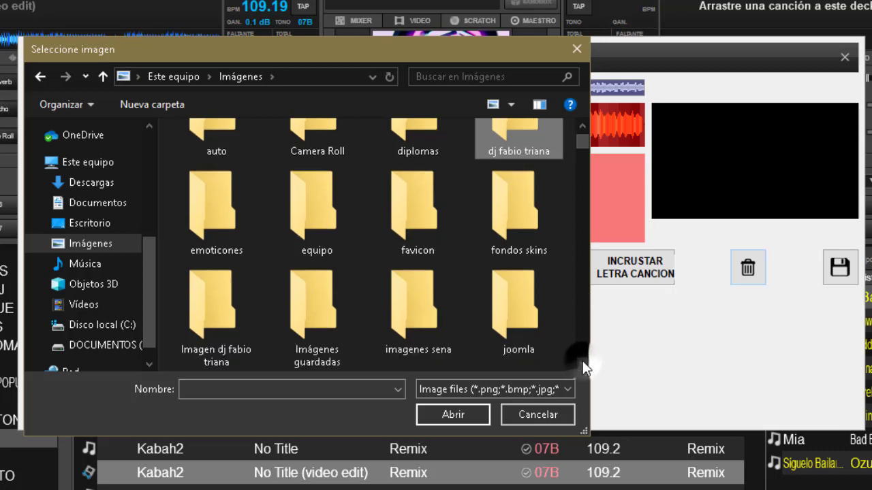
click(583, 363)
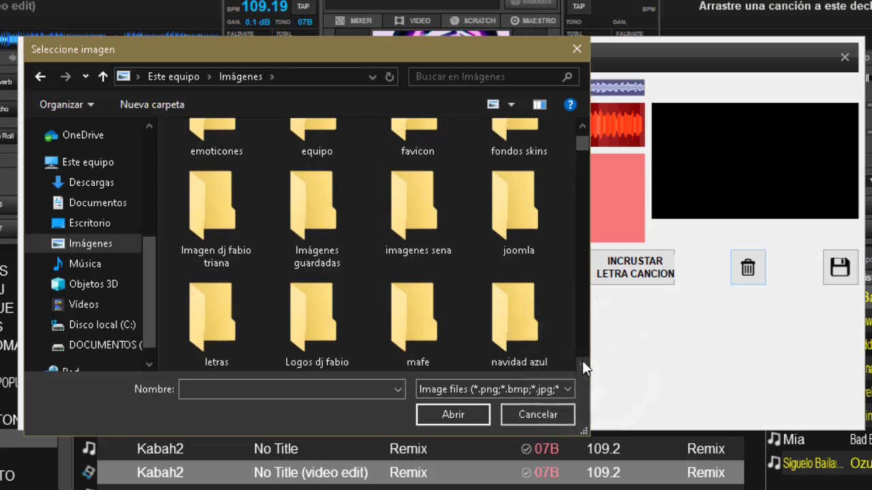
click(322, 340)
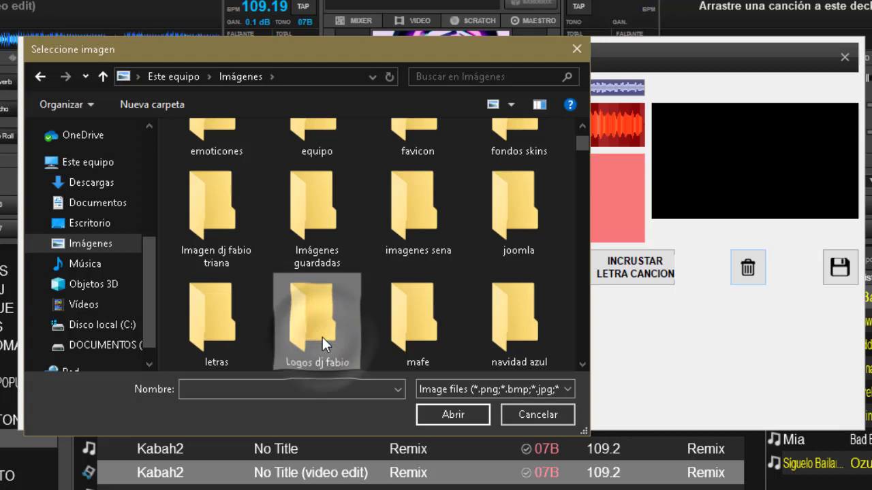
click(322, 337)
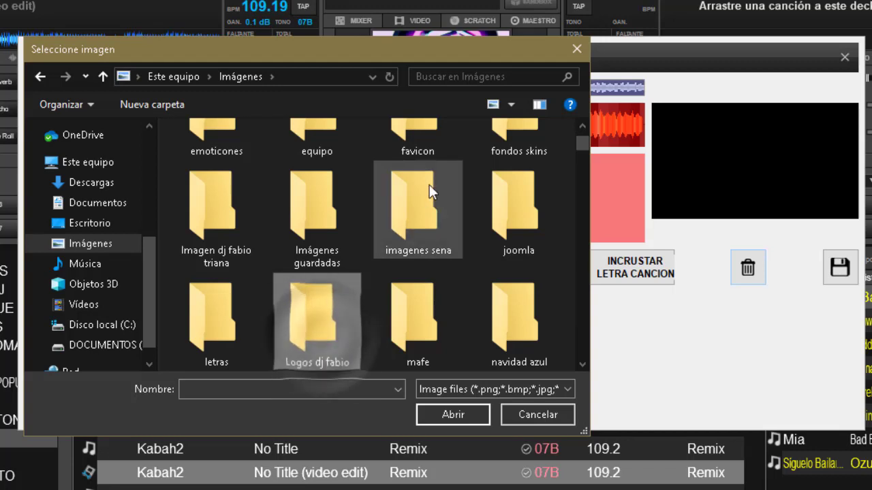
double_click(316, 305)
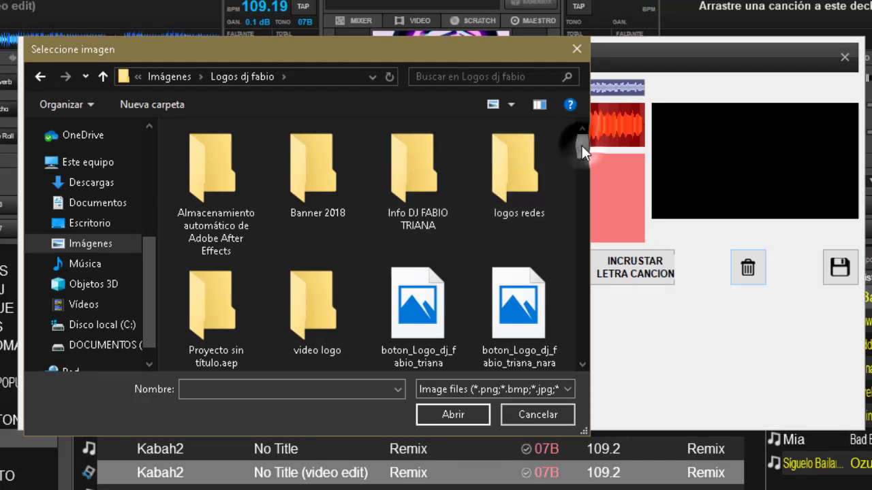
drag(582, 145, 582, 155)
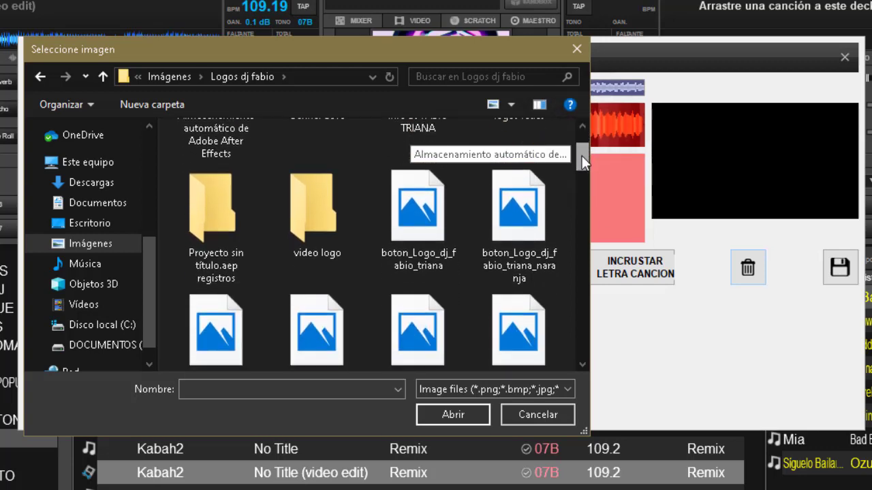
double_click(305, 227)
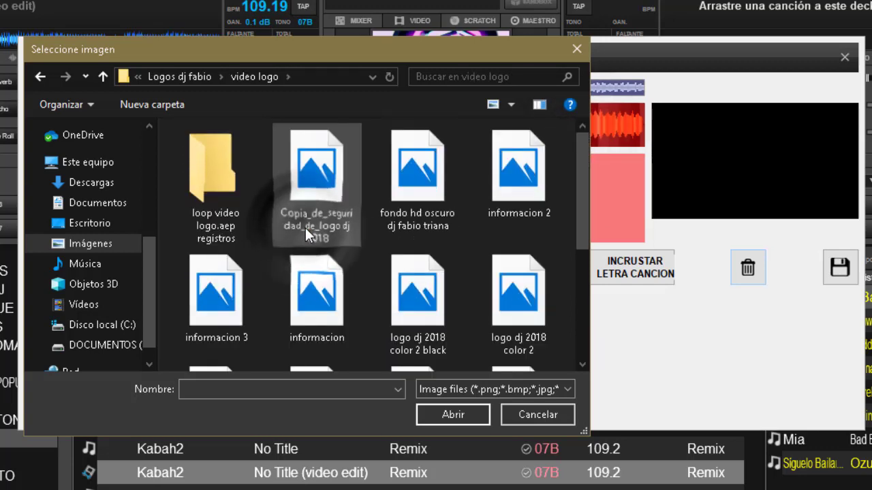
click(304, 152)
click(452, 414)
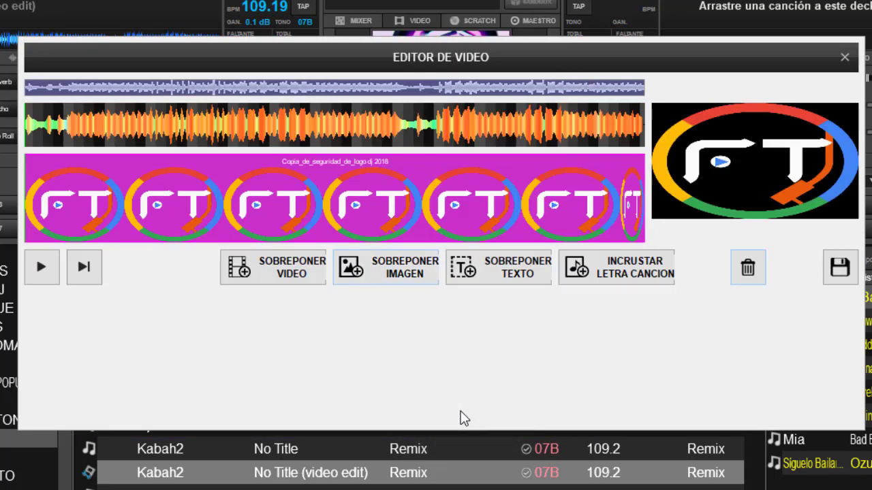
Preview the logo overlay from late in the track, stop playback and save the video edit.
click(501, 206)
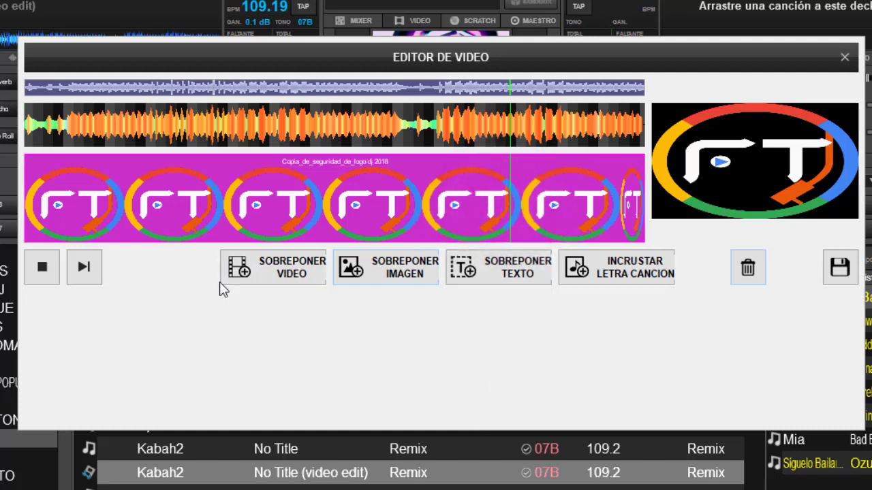
click(44, 271)
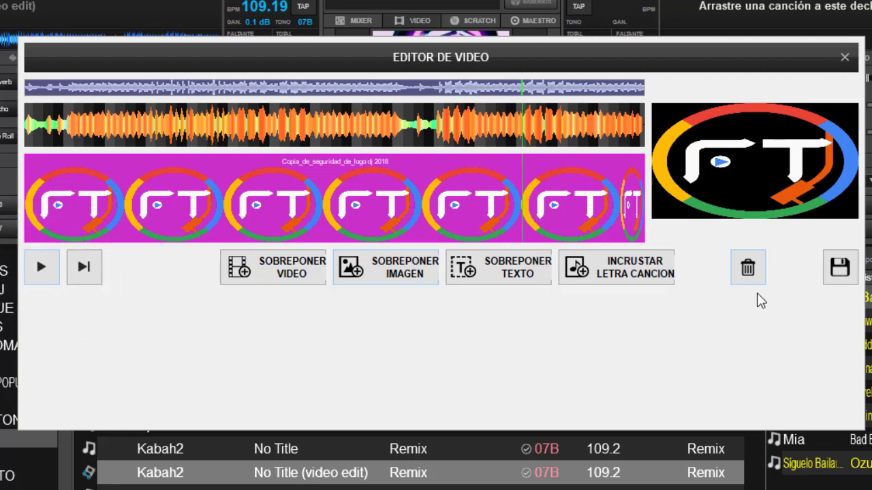
click(842, 269)
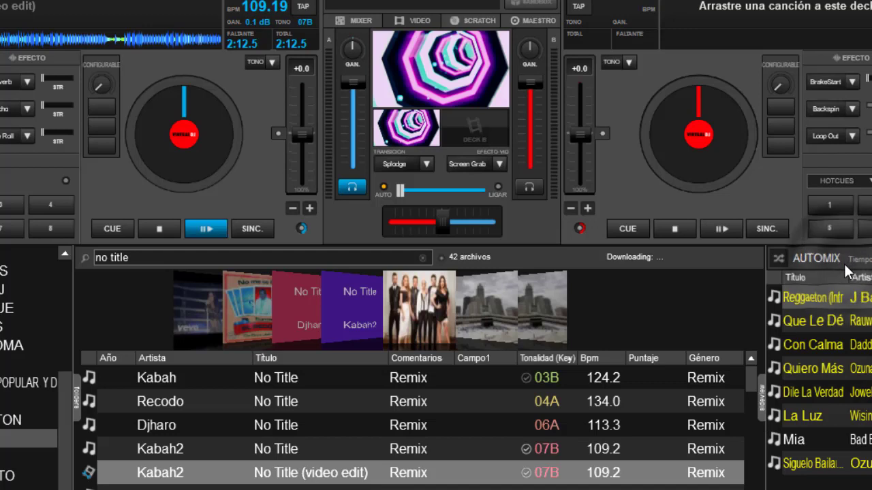
Play the saved video edit on deck A to check the logo overlay, and stop it.
click(212, 229)
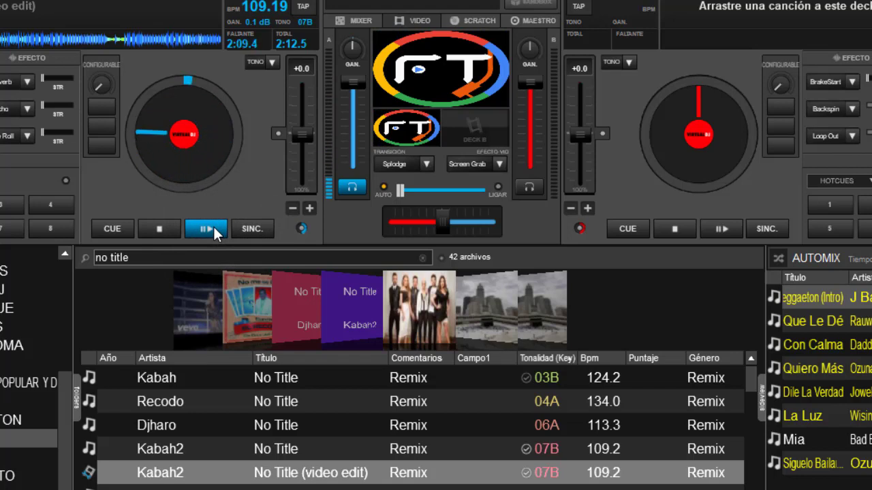
click(159, 229)
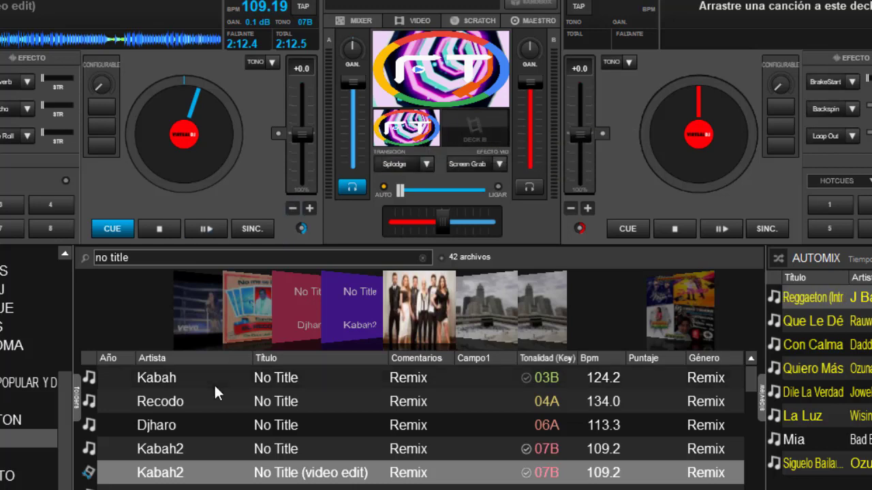
Reopen Kabah2's "No Title (video edit)" in the video editor and delete its logo image overlay.
right_click(166, 479)
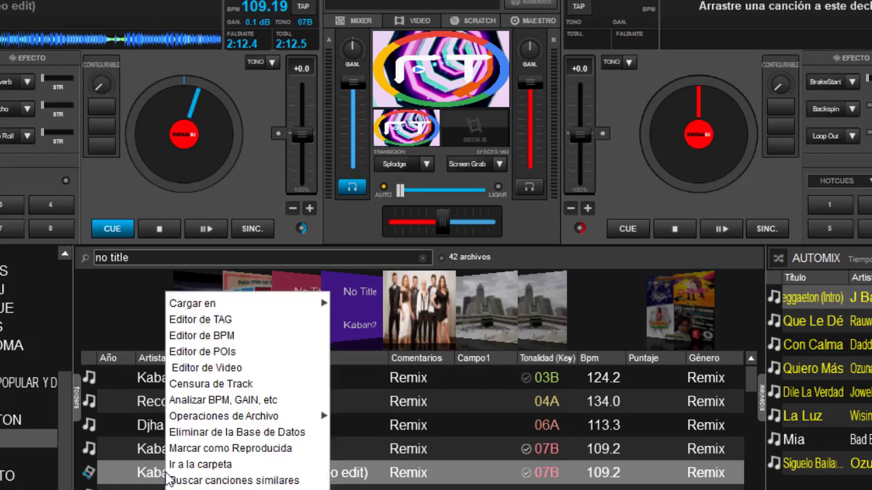
click(262, 369)
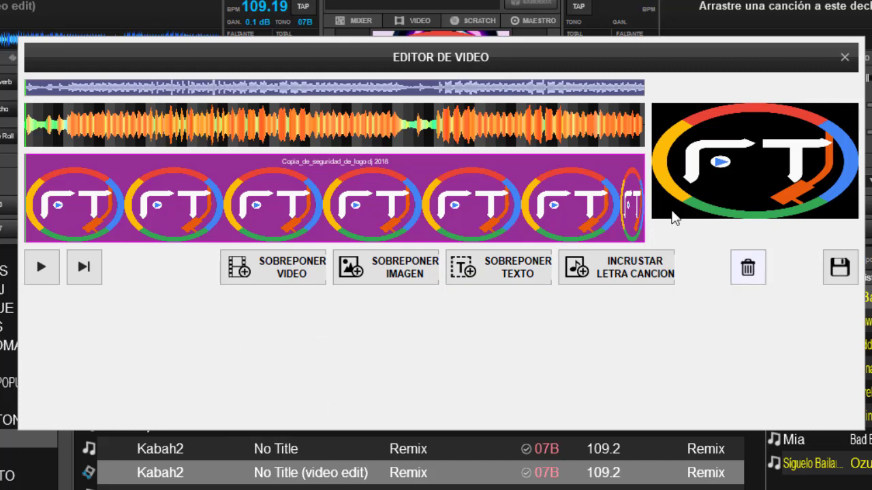
click(620, 165)
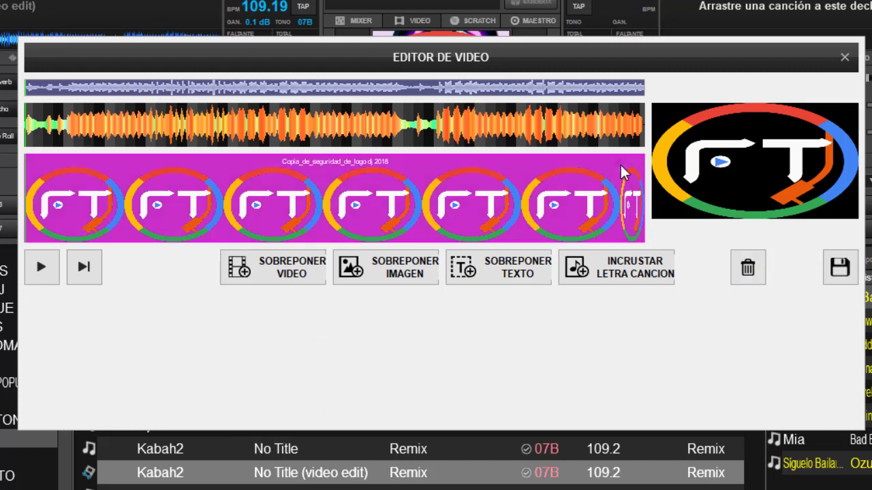
click(752, 268)
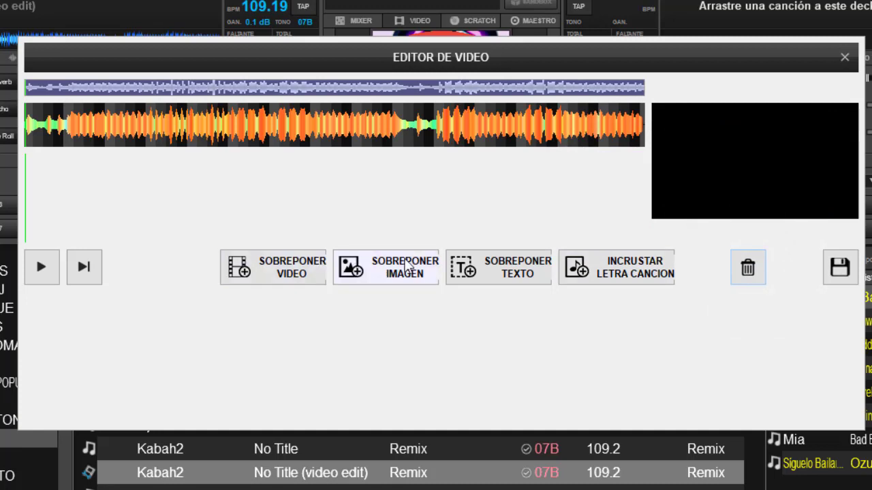
Add a text overlay to the track and replace its placeholder text with "hola gente".
click(504, 269)
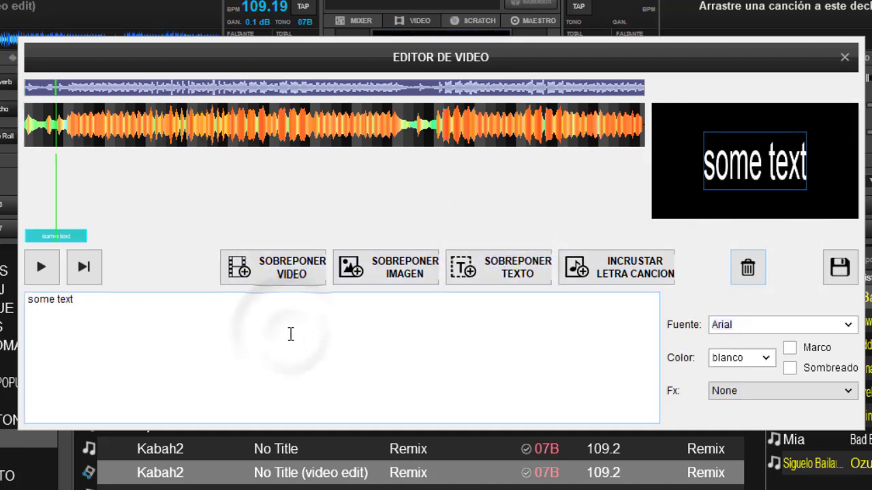
key(BackSpace)
key(BackSpace)
key(BackSpace)
key(BackSpace)
key(BackSpace)
key(BackSpace)
key(BackSpace)
key(BackSpace)
key(BackSpace)
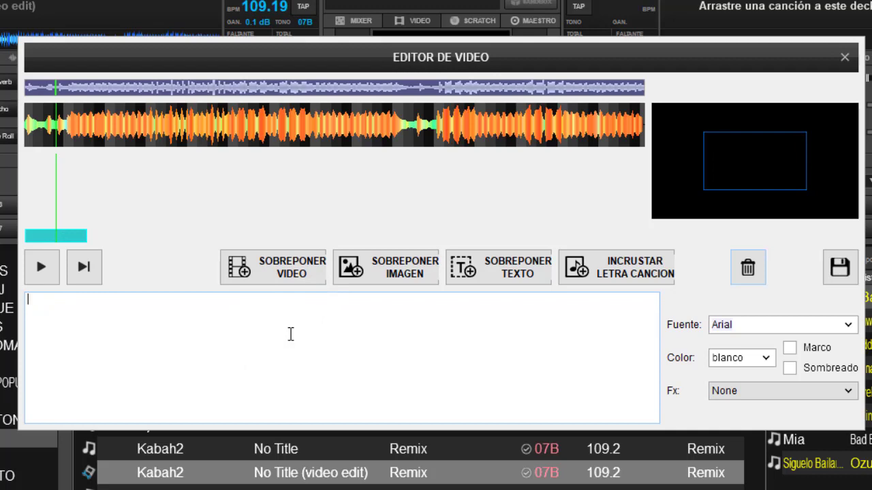
text(hola )
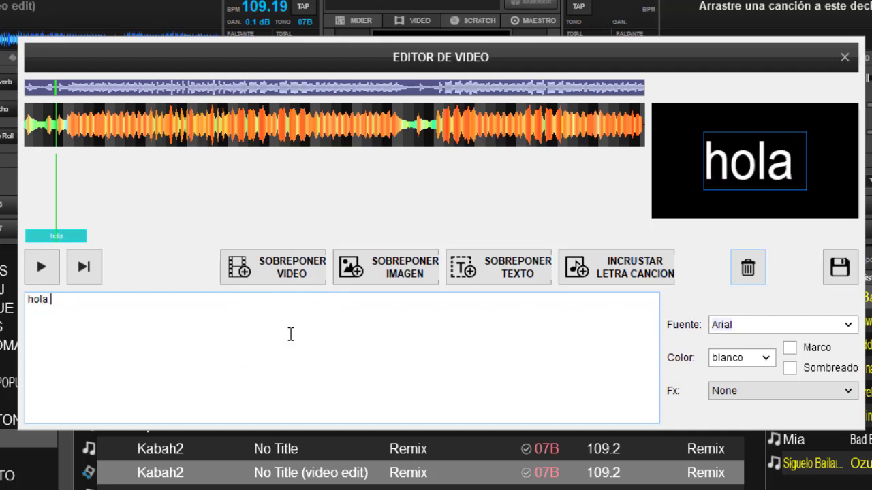
text(gente)
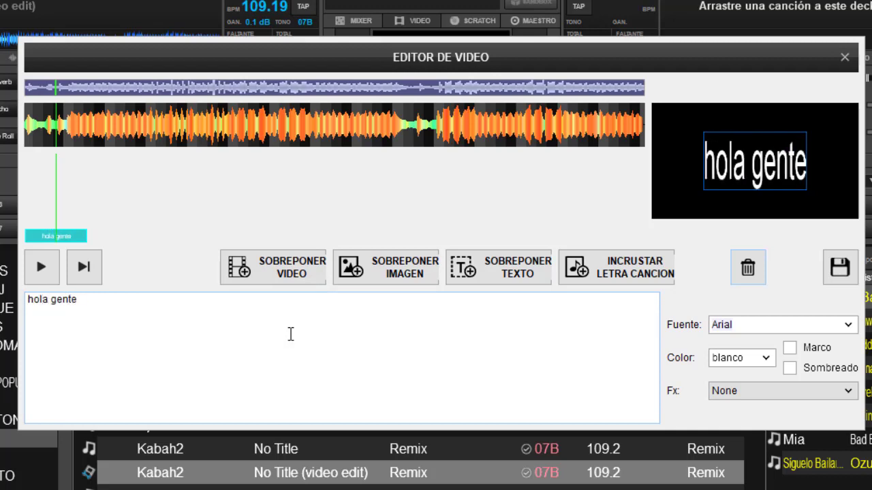
Widen the "hola gente" text box on both sides in the preview and set the text color to amarillo.
drag(703, 161, 681, 160)
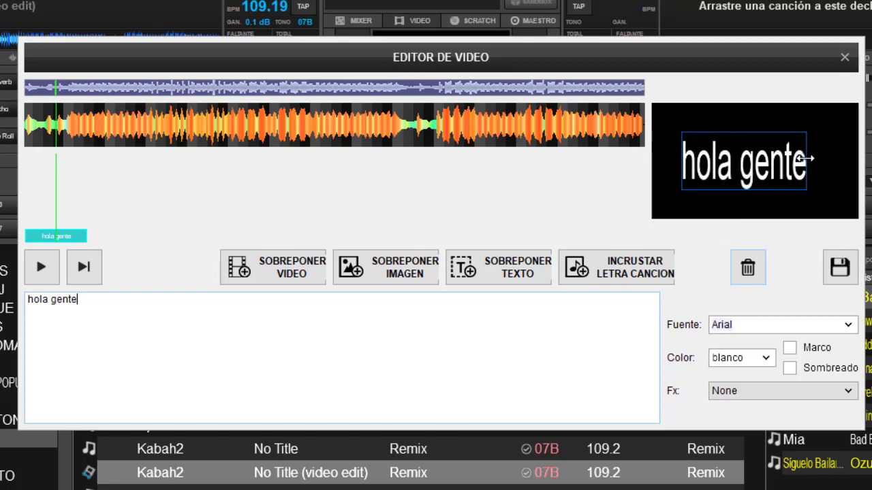
drag(805, 158, 827, 159)
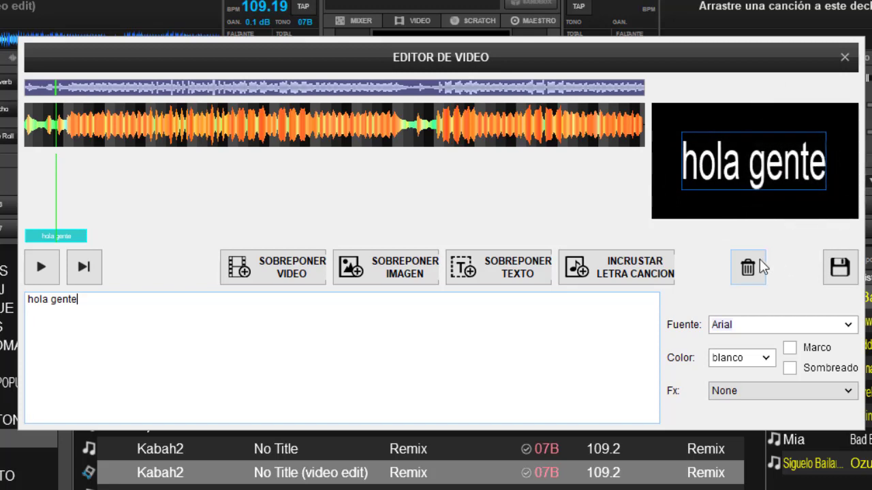
click(766, 360)
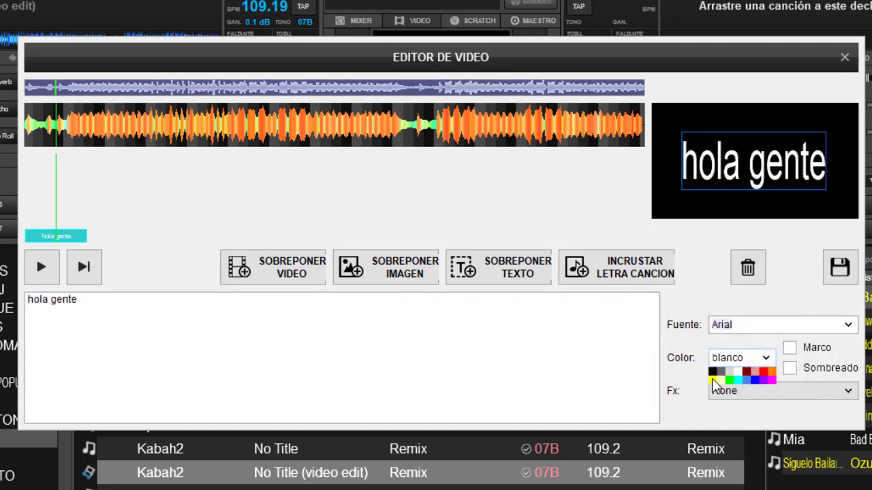
click(712, 380)
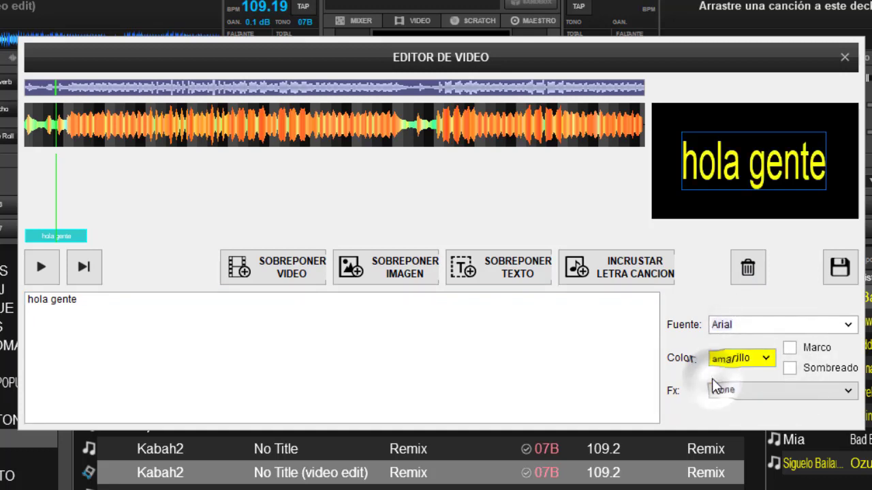
Turn on the shadow (Sombreado) for the "hola gente" text and set its font to Adobe Arabic.
click(790, 369)
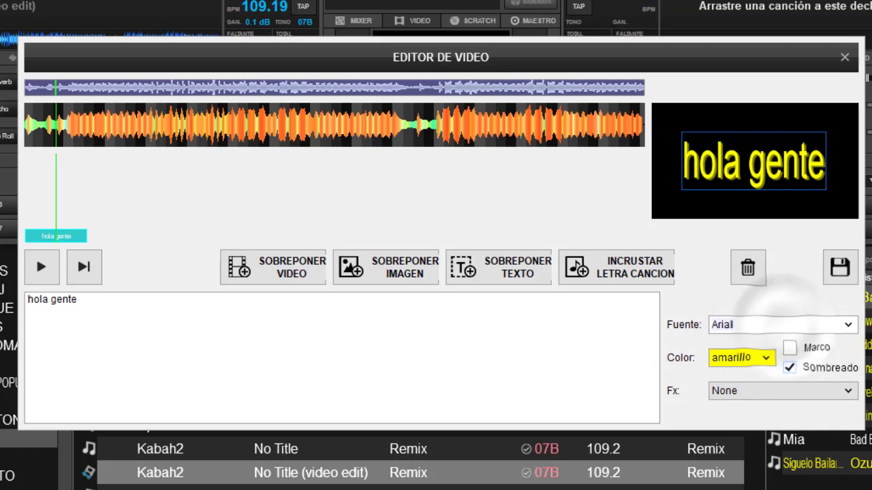
click(848, 326)
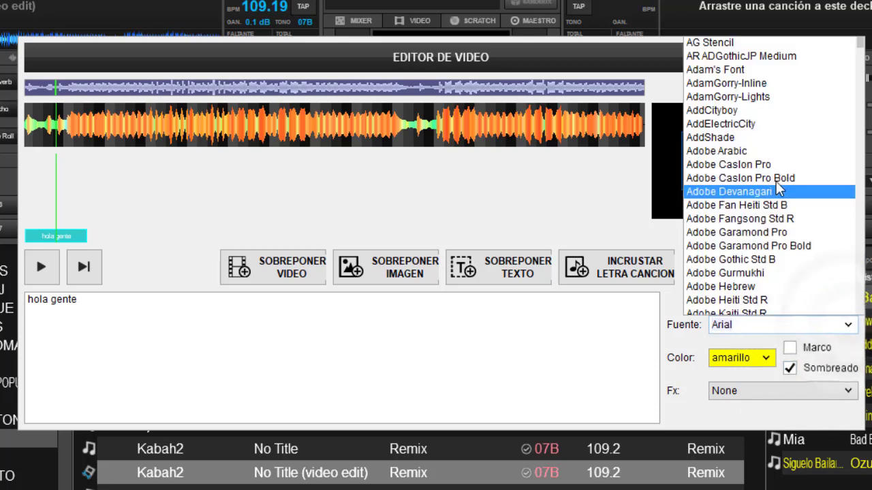
click(753, 152)
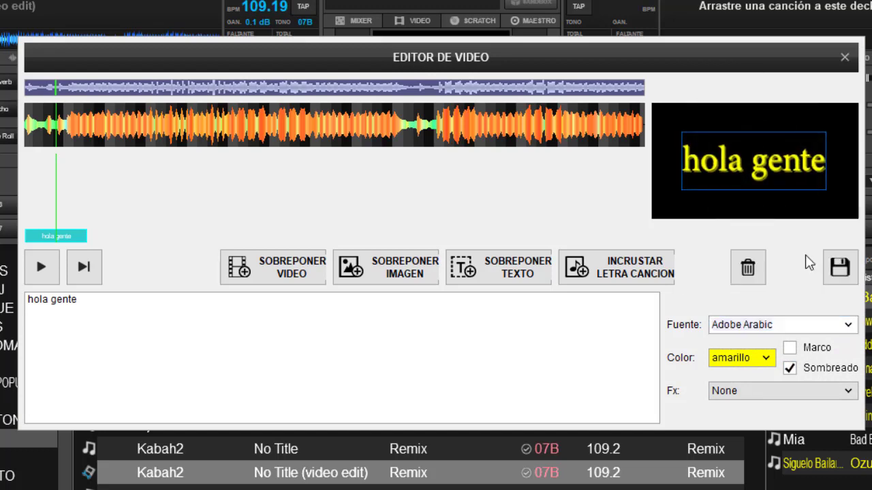
Change the "hola gente" text's font to African and save the video edit.
click(849, 326)
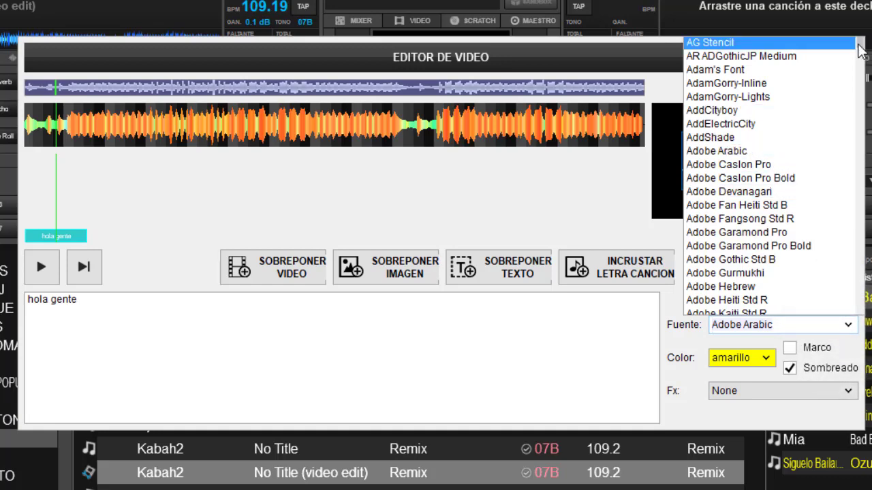
scroll(862, 53, down, 10)
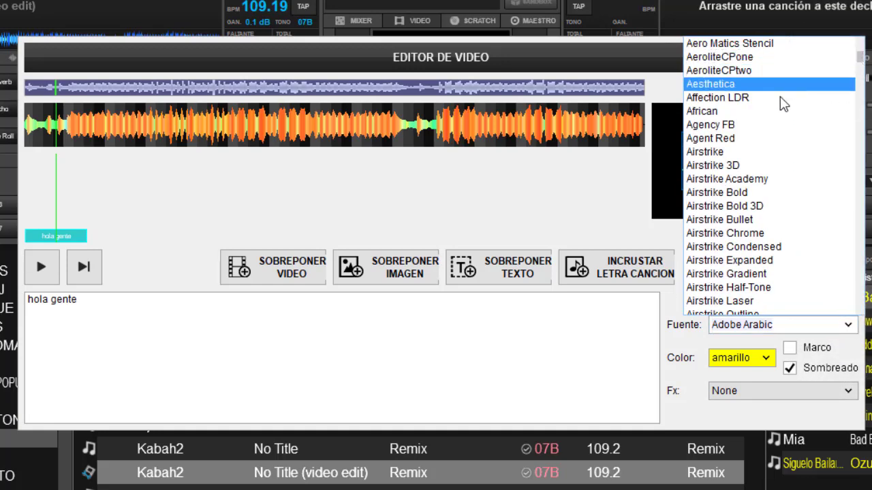
click(765, 112)
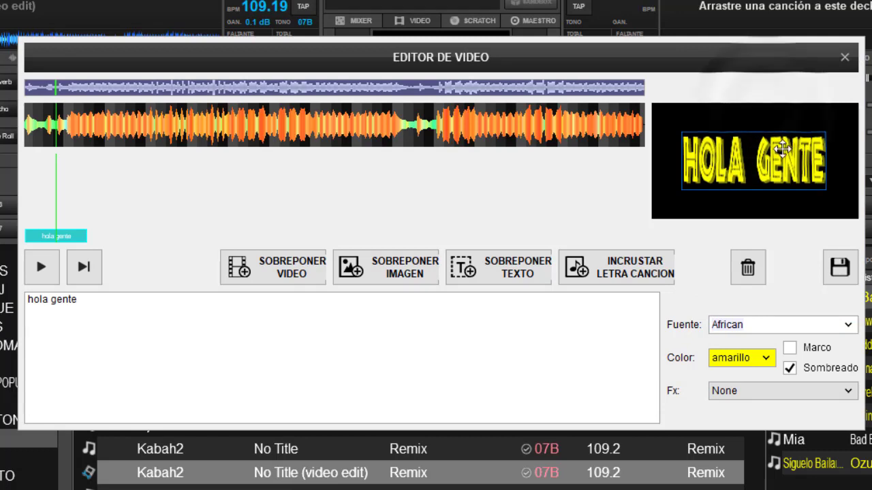
click(842, 268)
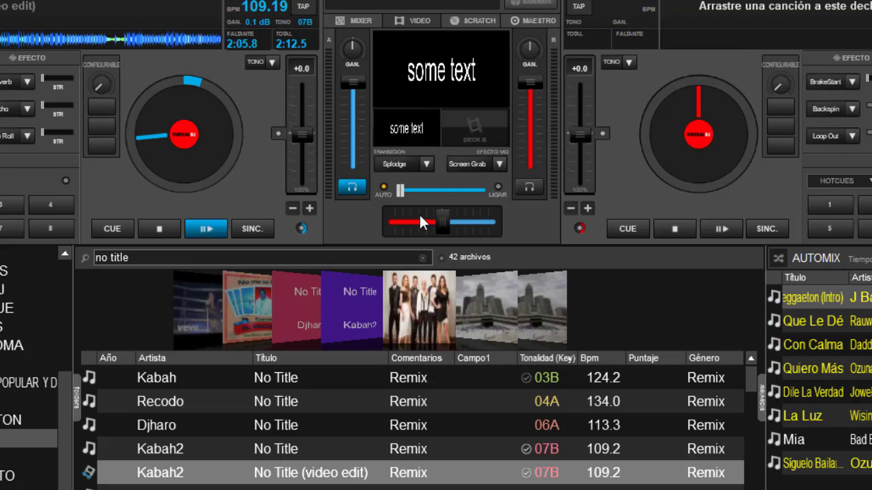
Restart the video edit on deck A, check the text overlay in the separate video window, close that window and stop playback.
click(158, 225)
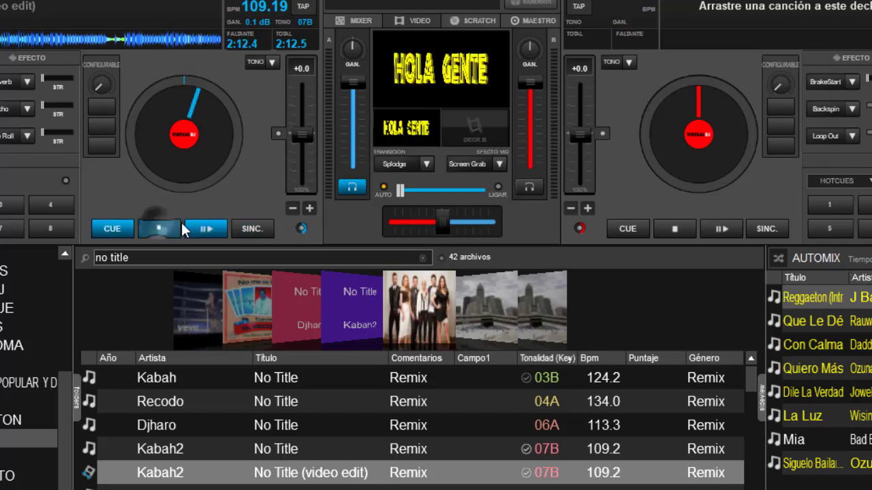
click(208, 229)
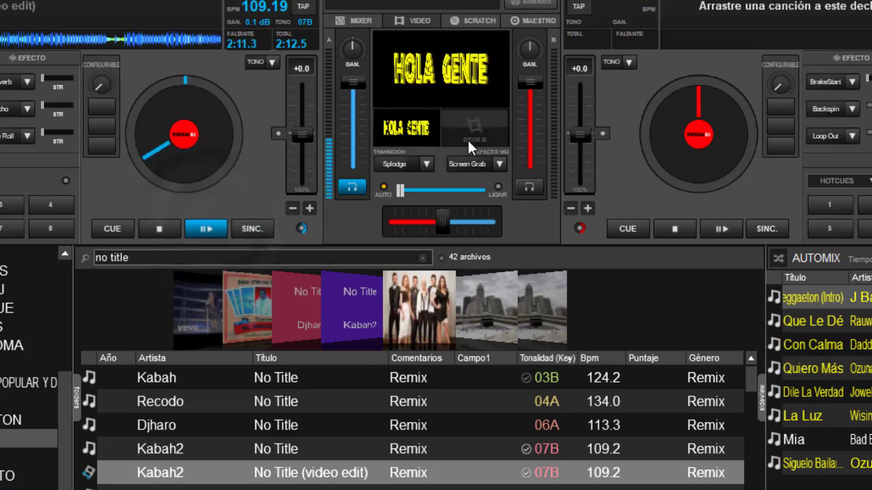
click(444, 65)
click(444, 64)
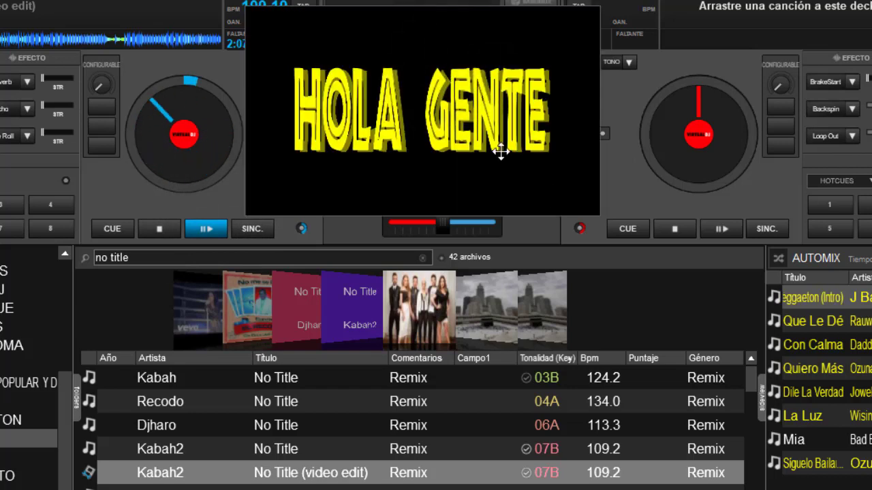
right_click(445, 91)
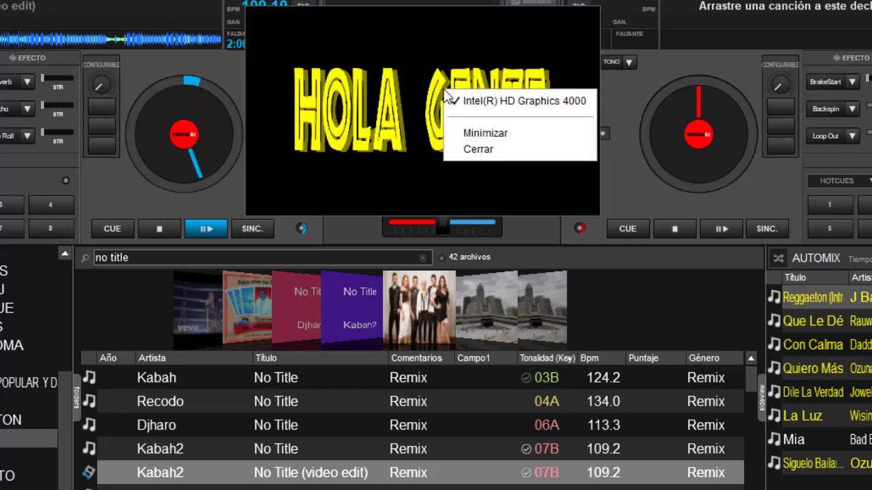
click(496, 148)
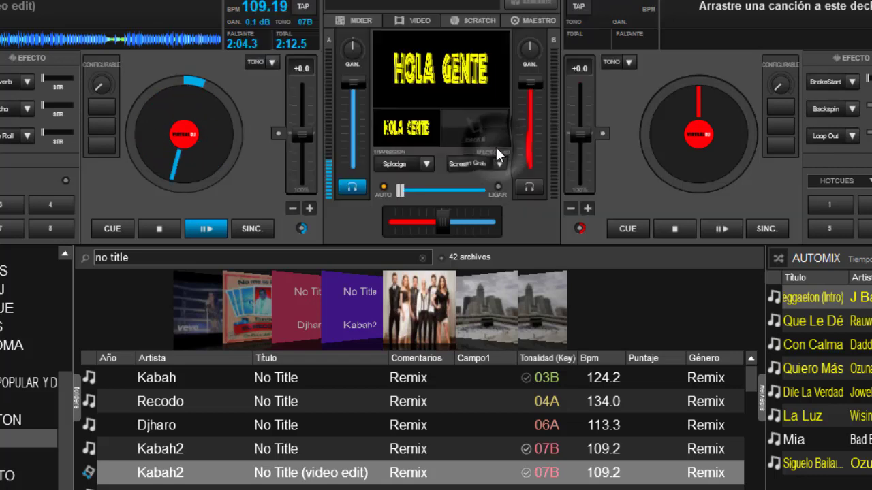
click(160, 229)
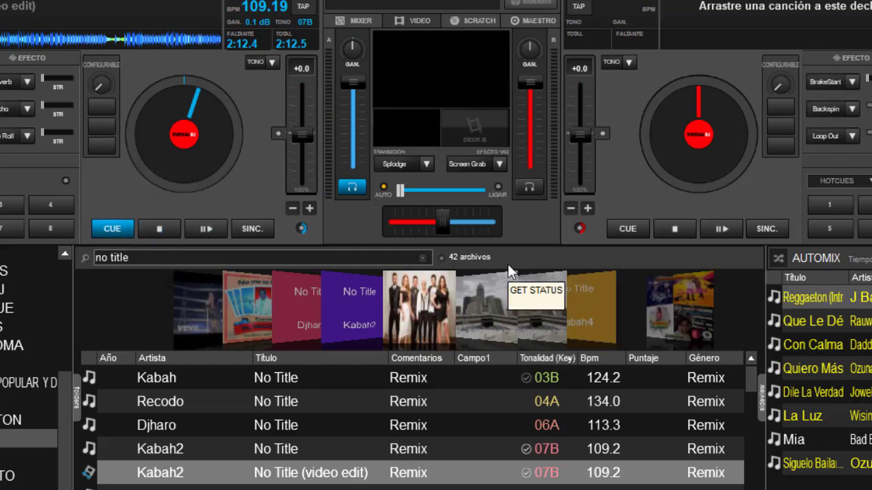
Delete the file of Kabah2's "No Title (video edit)" from the track list.
right_click(151, 472)
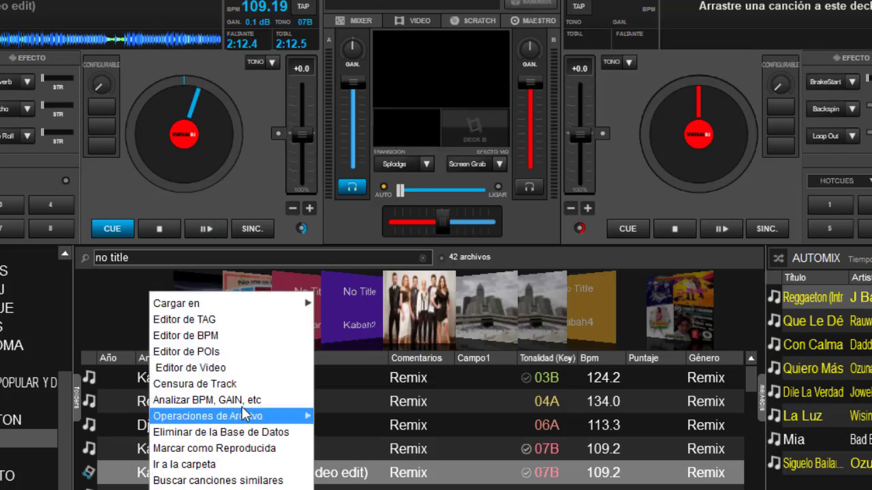
mouse_move(259, 415)
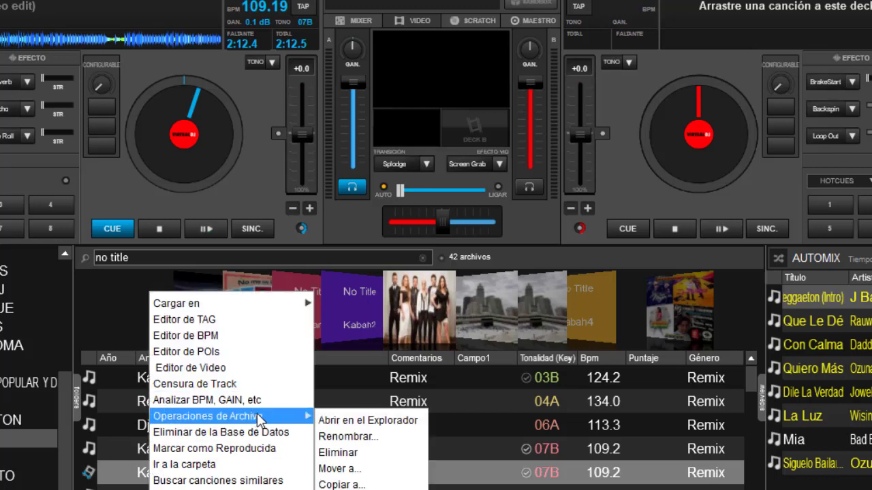
click(373, 451)
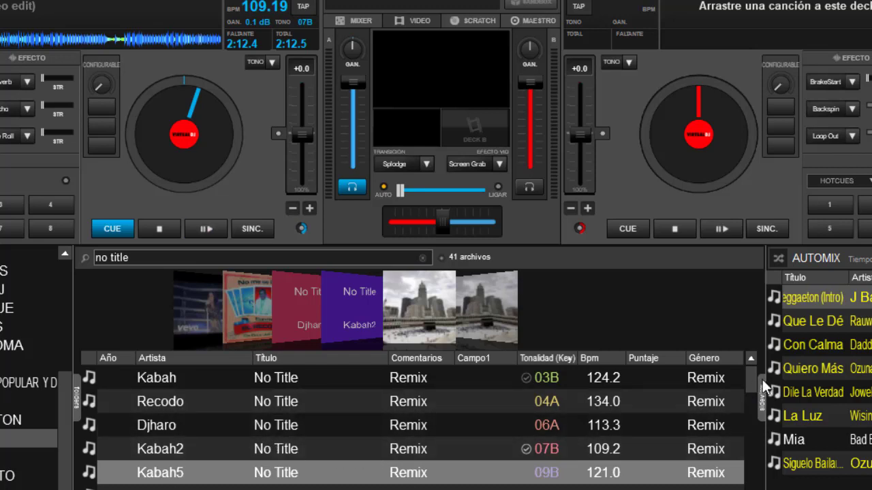
click(752, 359)
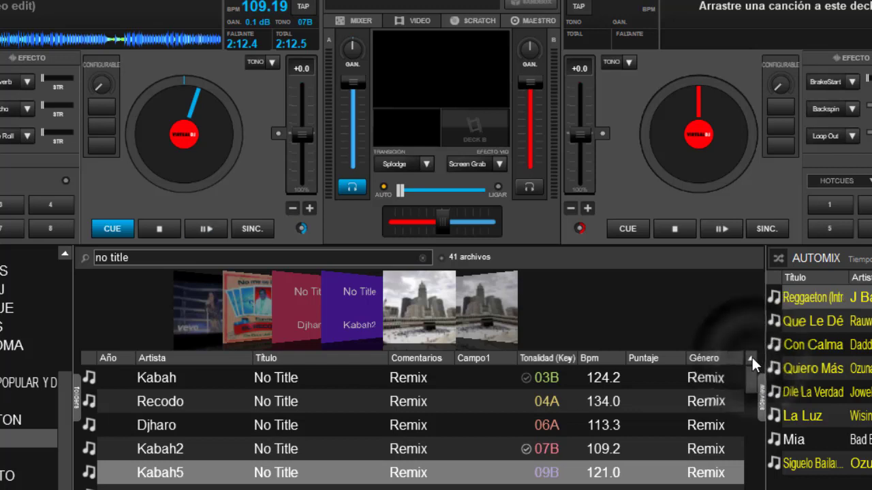